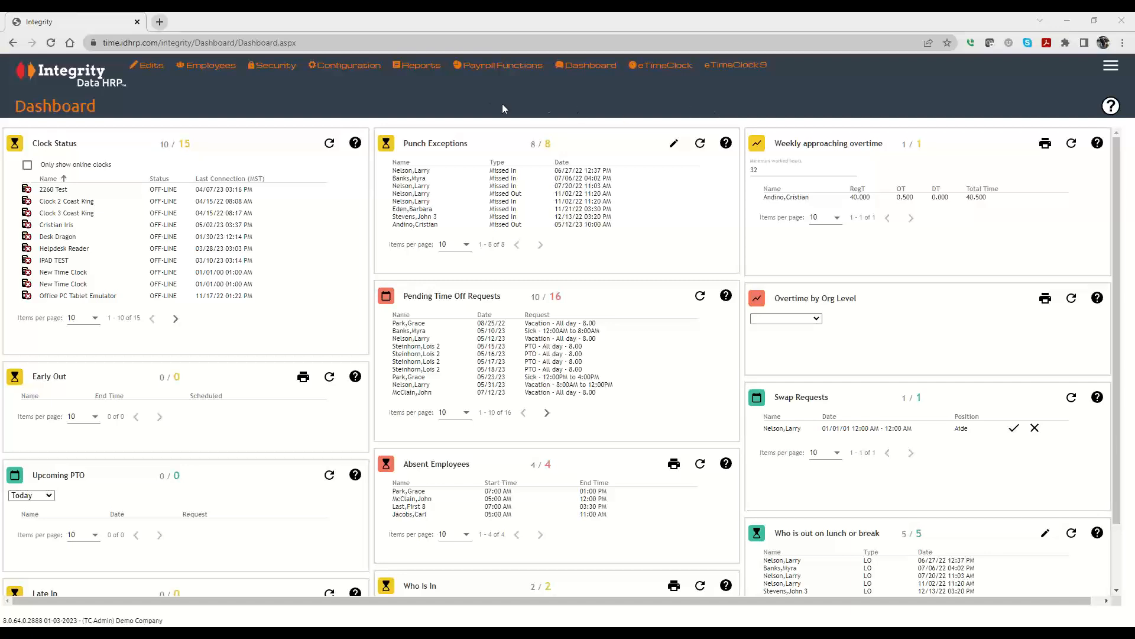
# Open the Default Time Sheet report options and view the list of saved customized reports.
pyautogui.moveTo(419, 70)
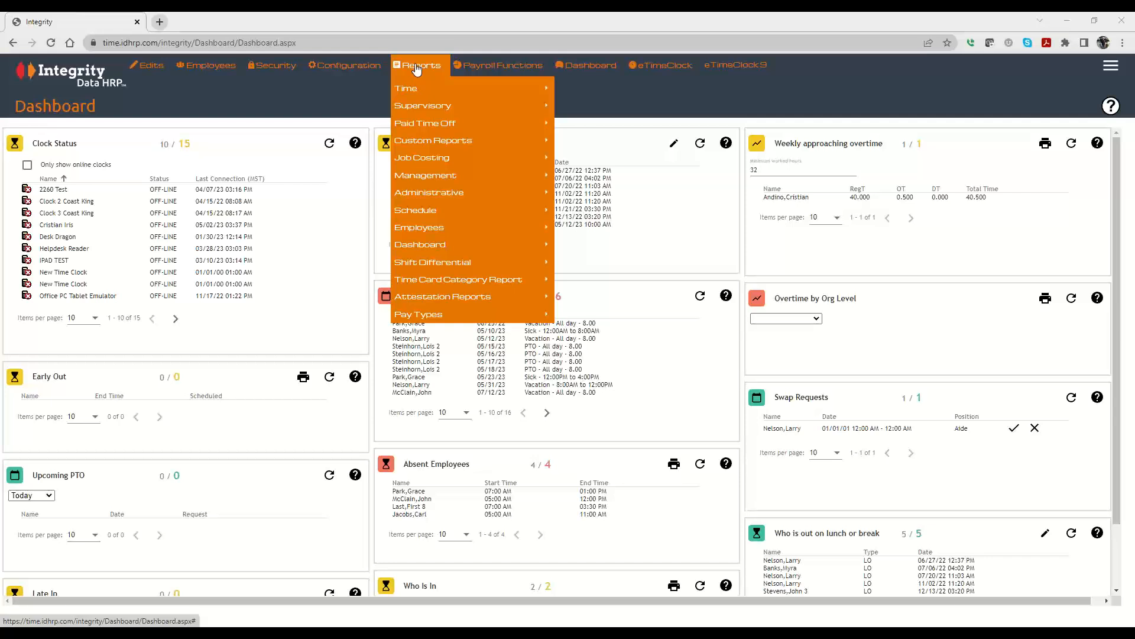
pyautogui.moveTo(408, 90)
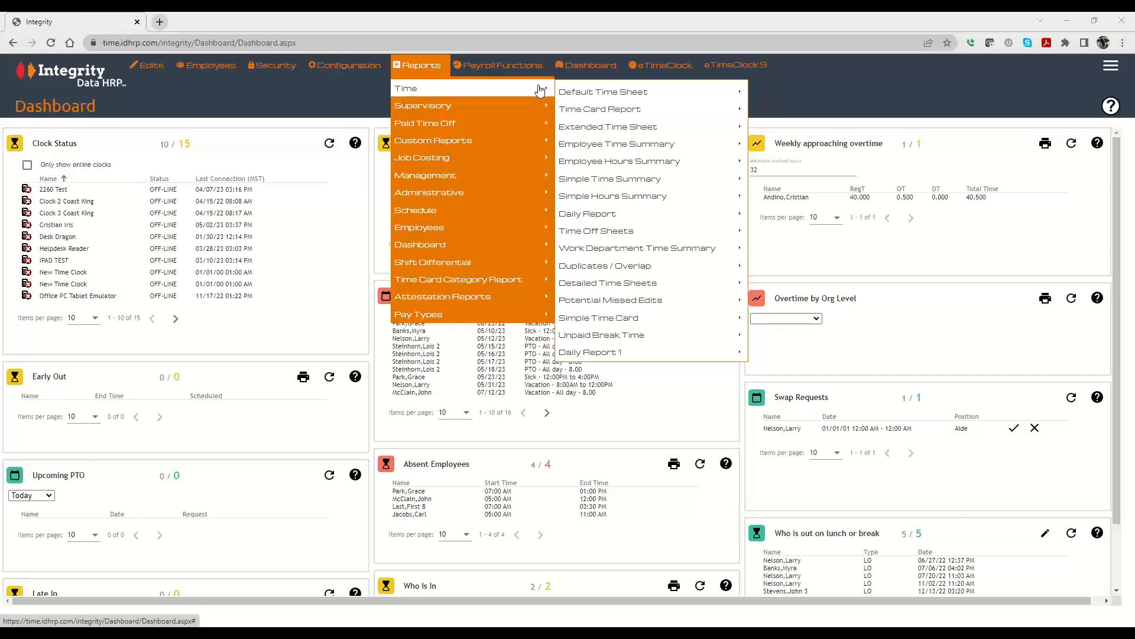
pyautogui.moveTo(572, 94)
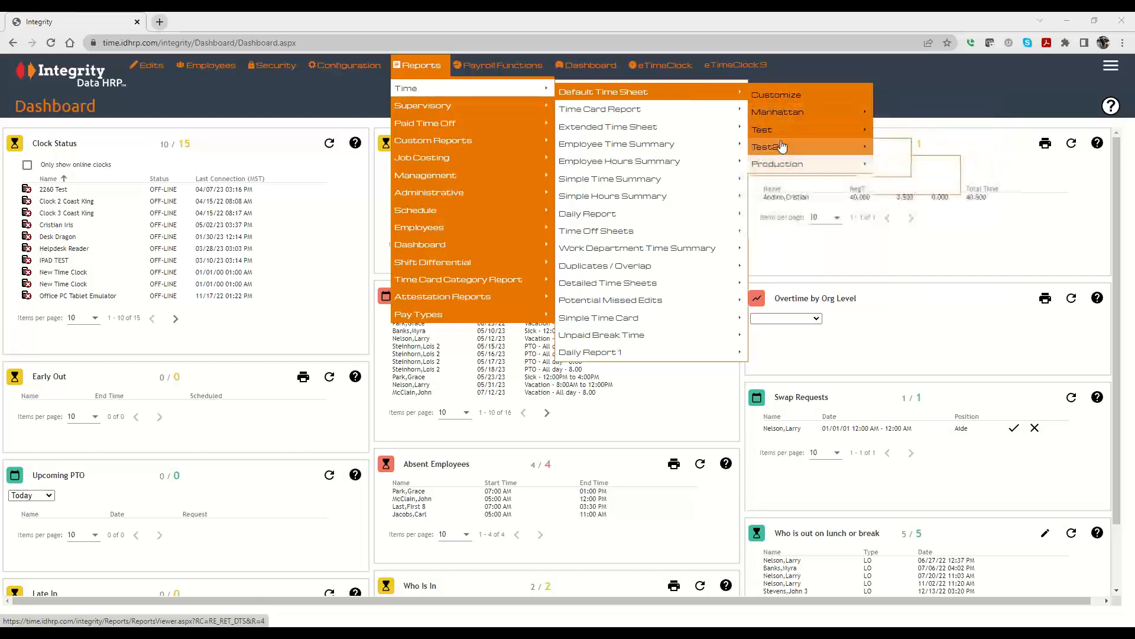
pyautogui.moveTo(779, 161)
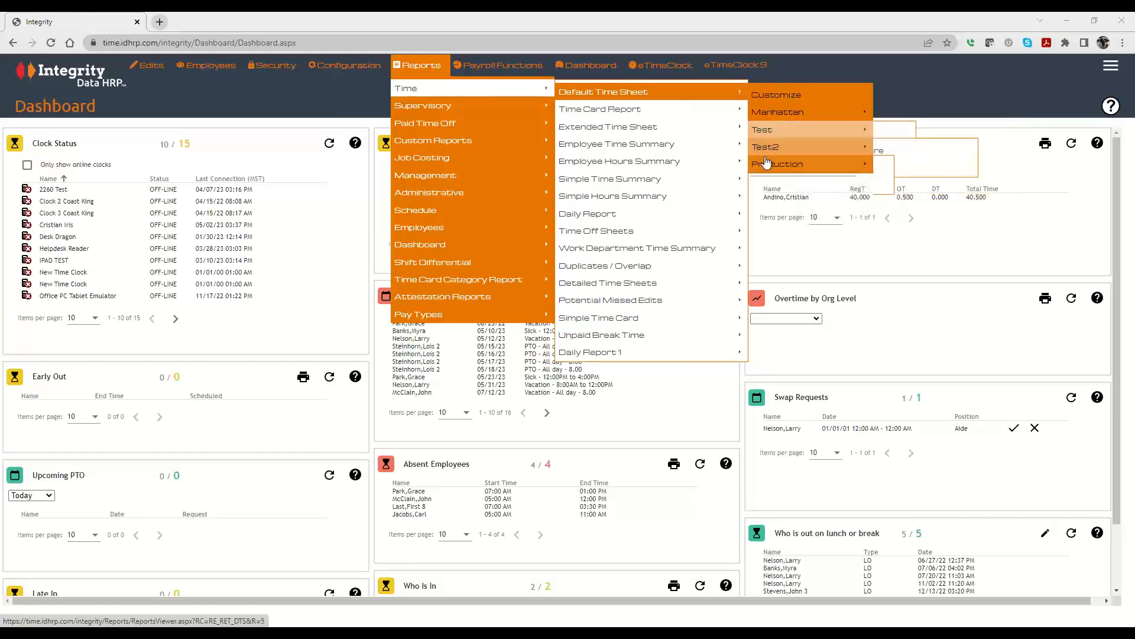
pyautogui.click(597, 95)
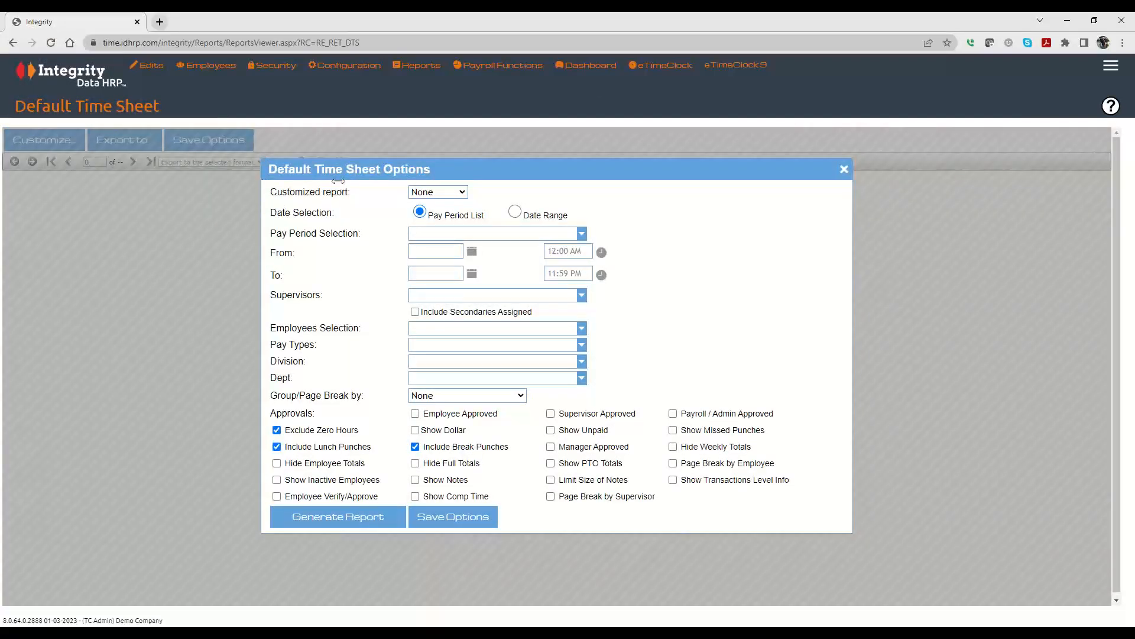
pyautogui.click(426, 192)
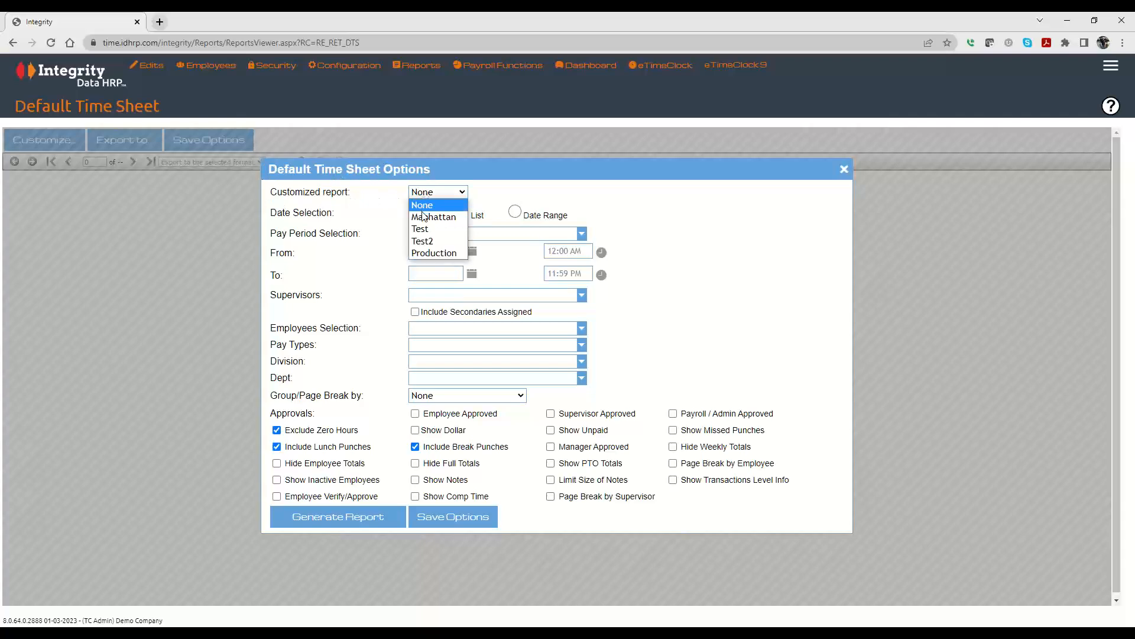
pyautogui.click(669, 220)
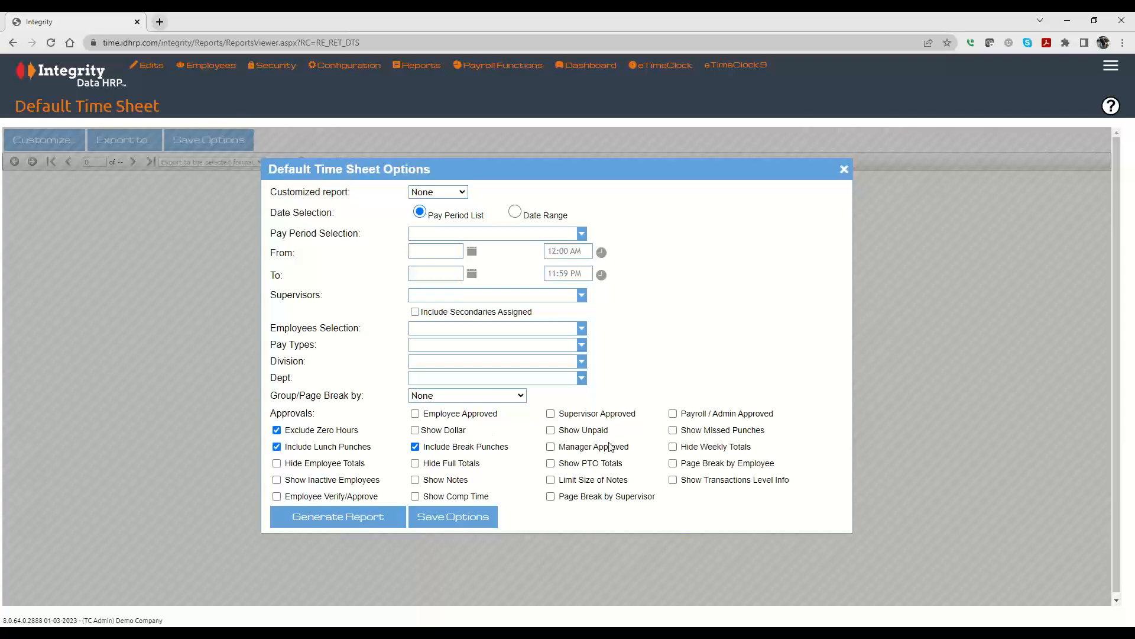
# Enable Page Break by Employee, Show Missed Punches, PTO Totals, Dollar, Notes, Unpaid, Limit Size of Notes and Employee Verify/Approve; disable Exclude Zero Hours.
pyautogui.click(675, 465)
pyautogui.click(674, 431)
pyautogui.click(550, 465)
pyautogui.click(415, 431)
pyautogui.click(277, 430)
pyautogui.click(276, 496)
pyautogui.click(416, 480)
pyautogui.click(586, 482)
pyautogui.click(551, 431)
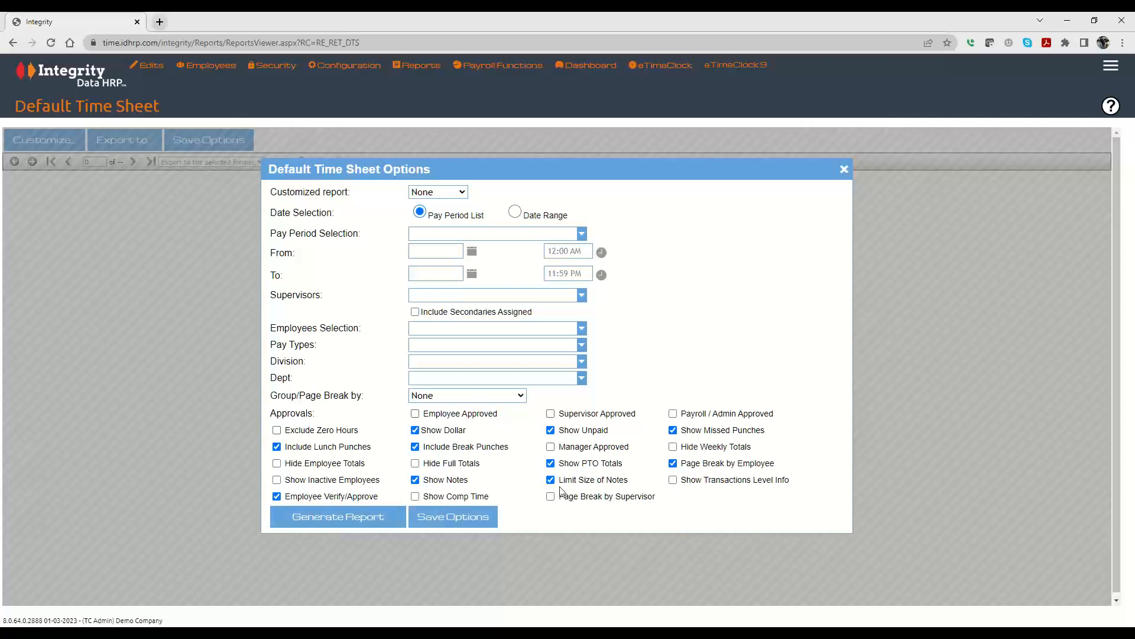
# Save the current report options as a custom report definition named Employee Attest.
pyautogui.click(452, 519)
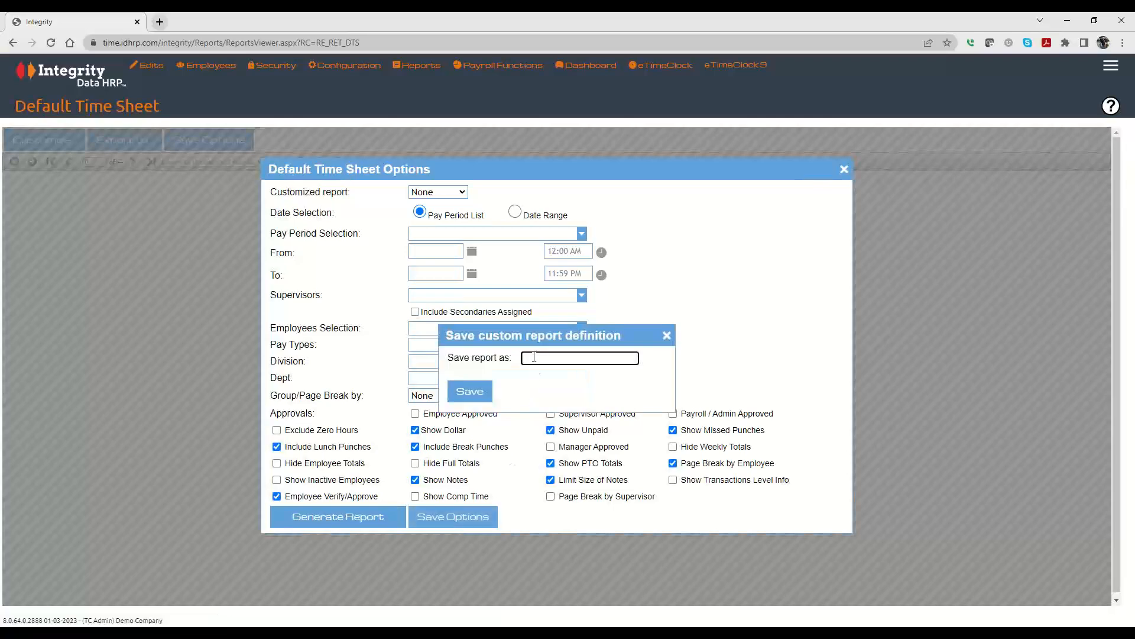
pyautogui.write('Enployee Attest')
pyautogui.click(470, 392)
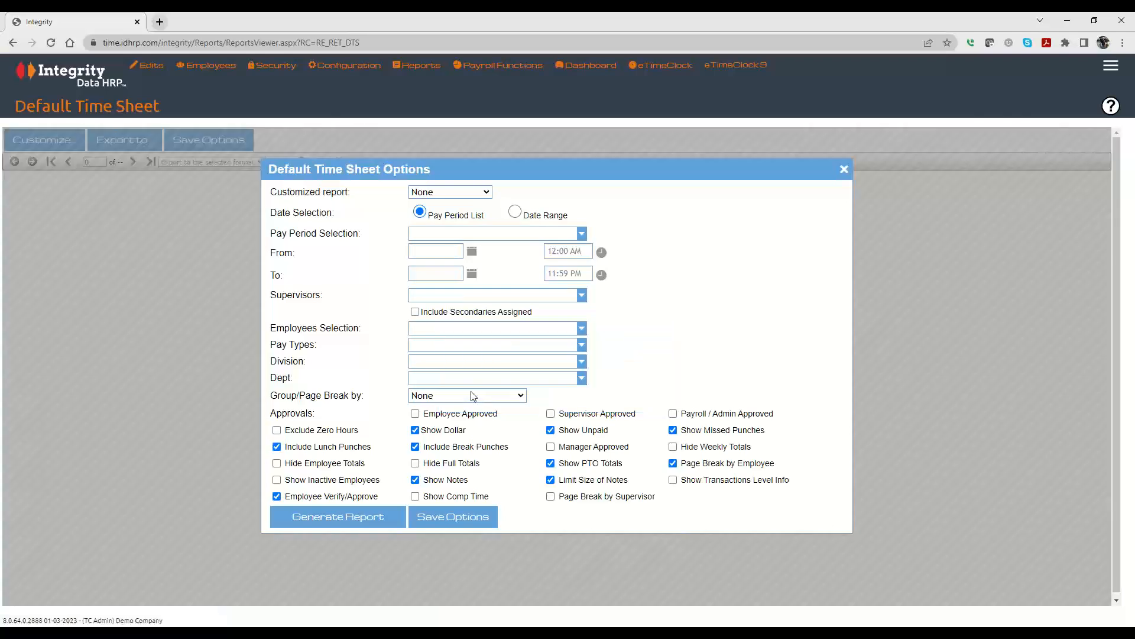
# Load the Manhattan and Test2 customized reports in turn to compare their saved options.
pyautogui.click(480, 193)
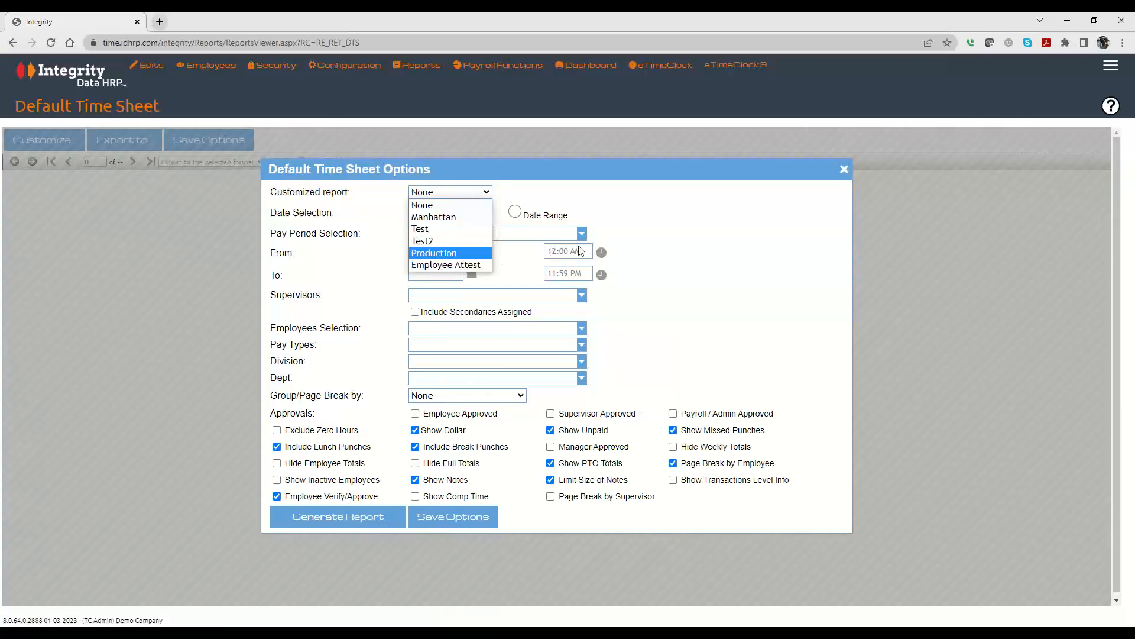
pyautogui.click(437, 217)
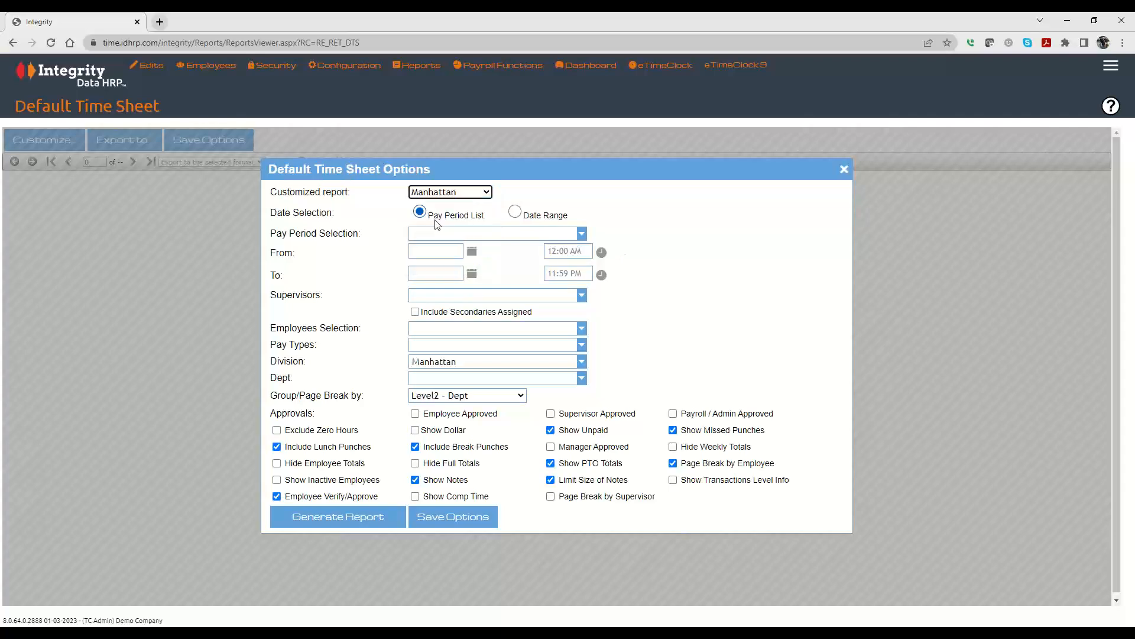
pyautogui.click(452, 195)
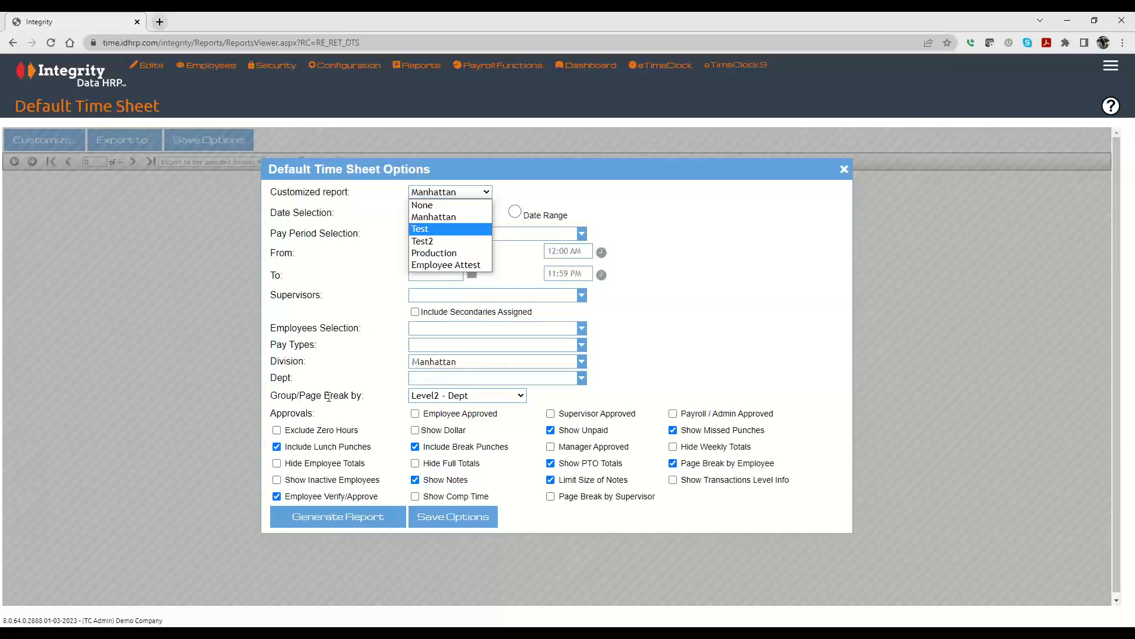
pyautogui.click(434, 245)
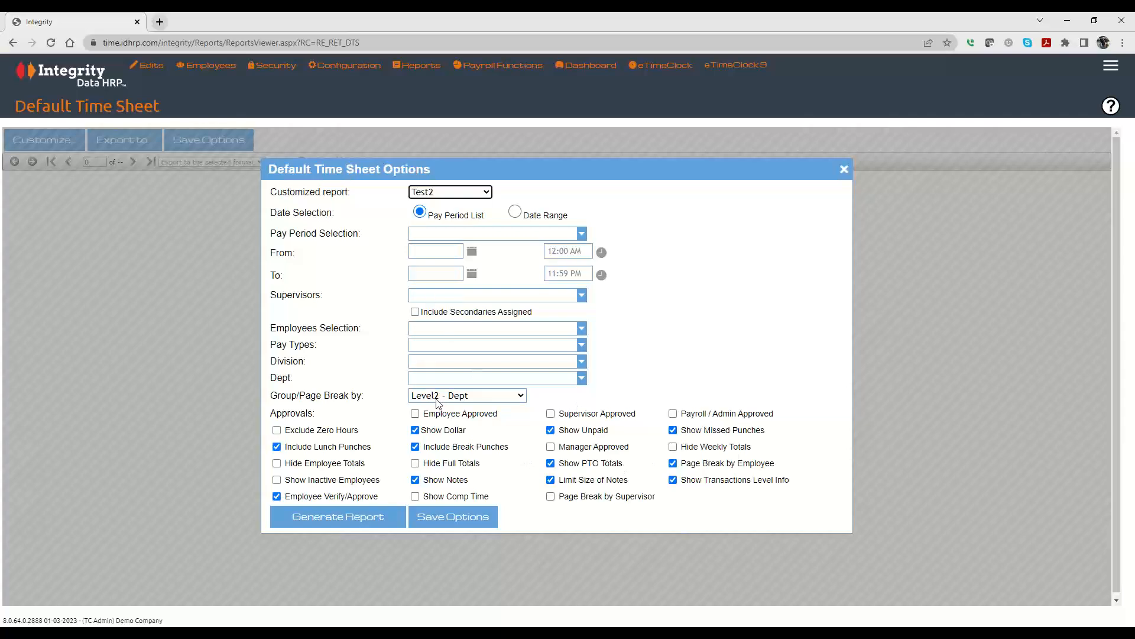
pyautogui.click(450, 193)
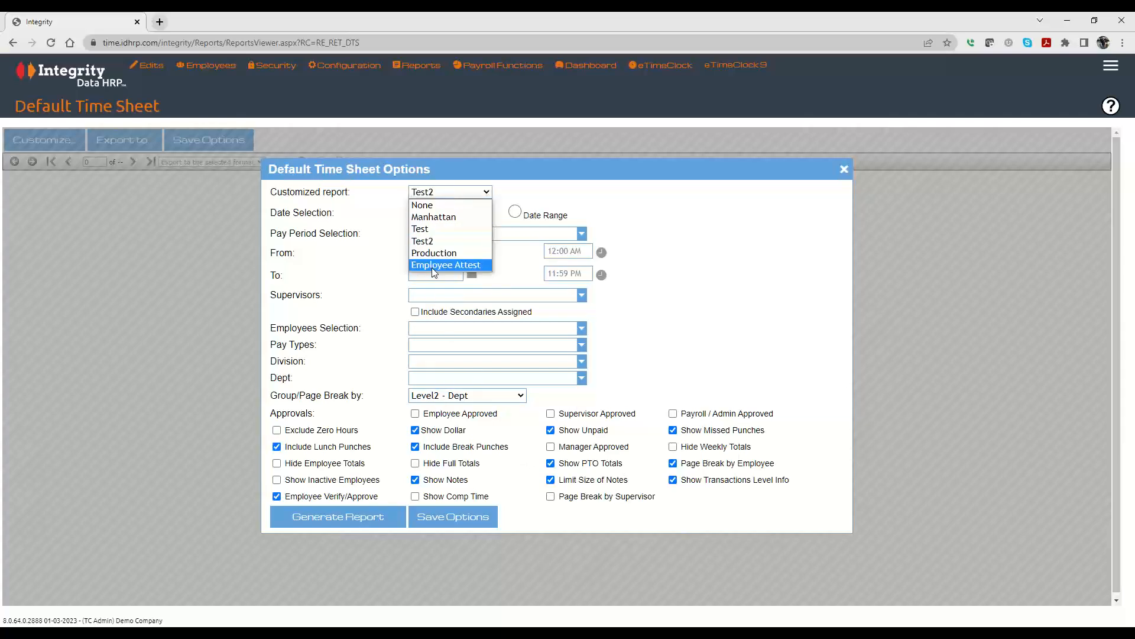
pyautogui.click(396, 263)
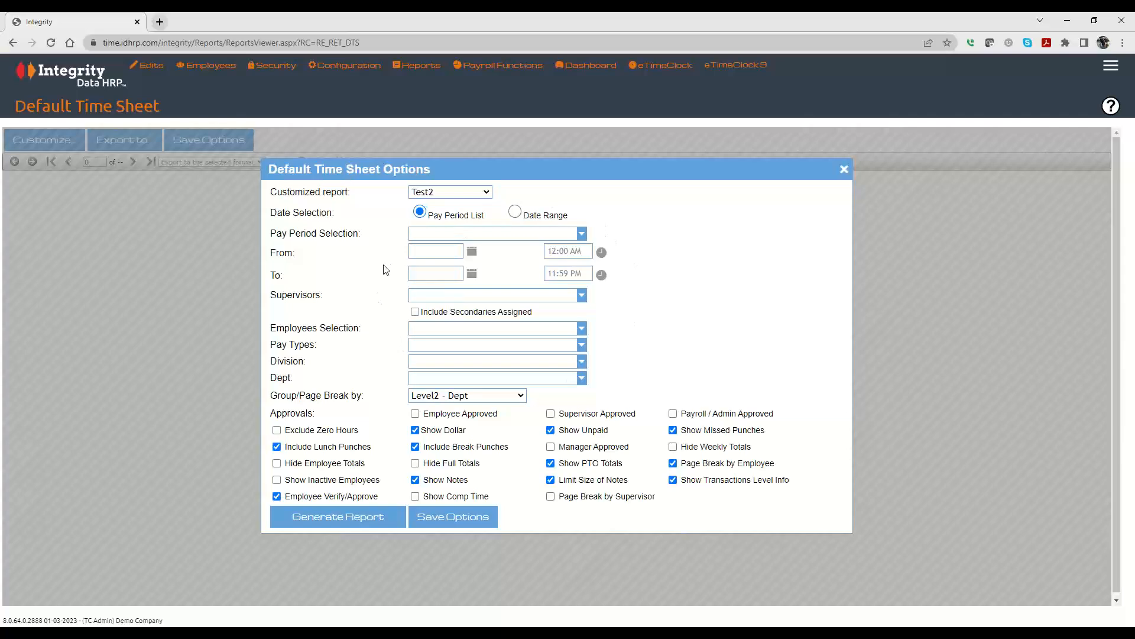
# Select the pay period BIWEEKLY 04/16/2023 - 04/29/2023 for the Test2 report and clear the selection again.
pyautogui.click(477, 233)
pyautogui.click(422, 407)
pyautogui.click(686, 281)
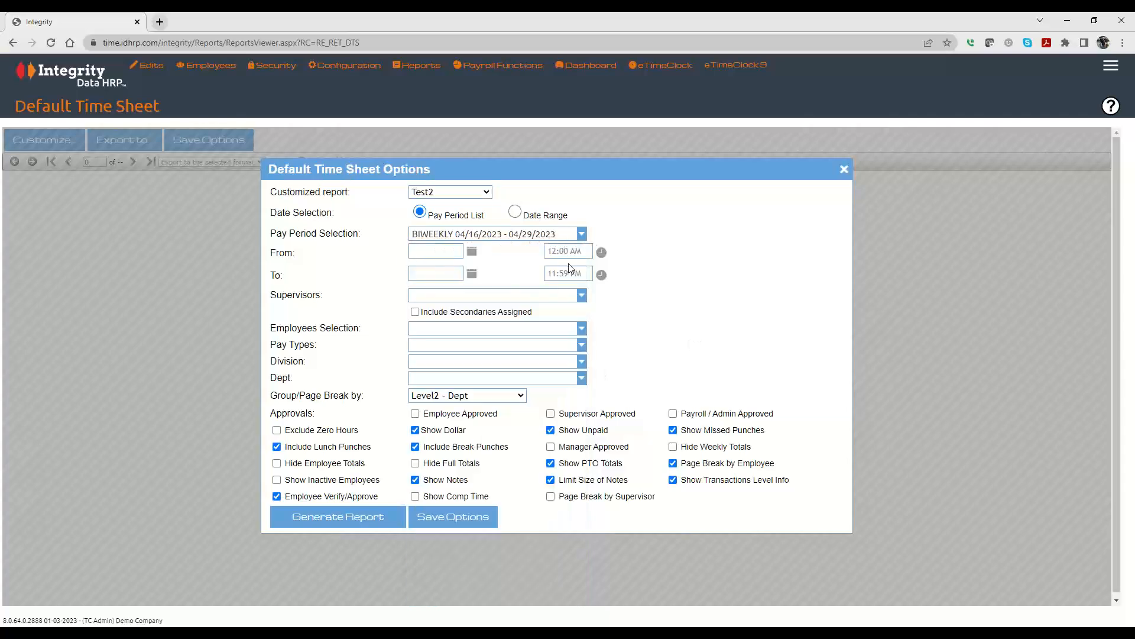
pyautogui.click(519, 237)
pyautogui.click(437, 282)
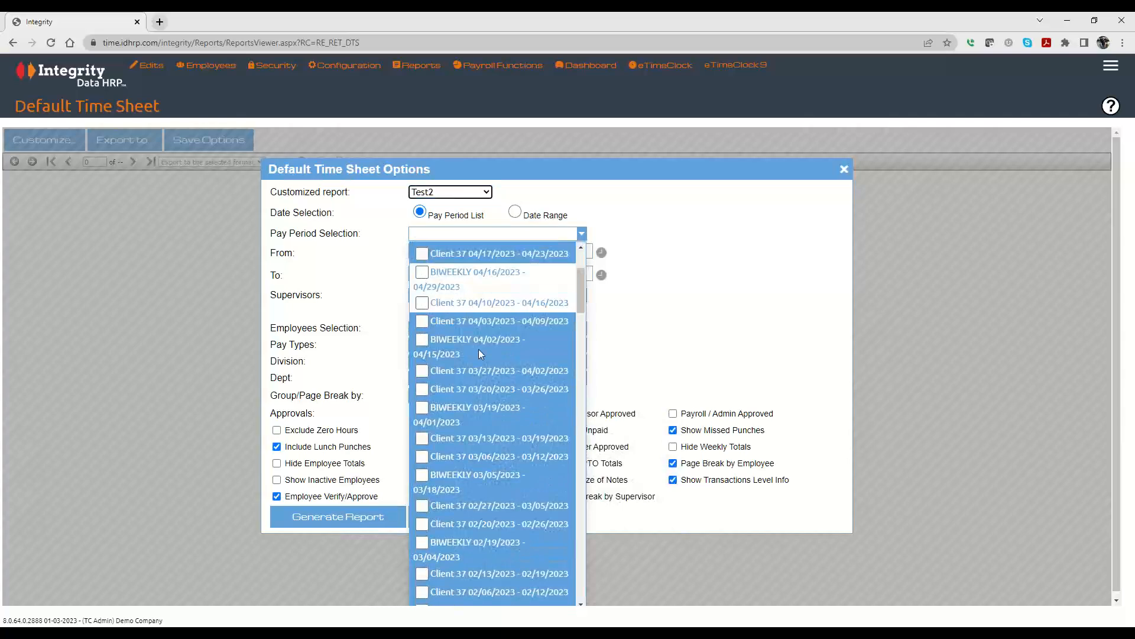
pyautogui.click(722, 257)
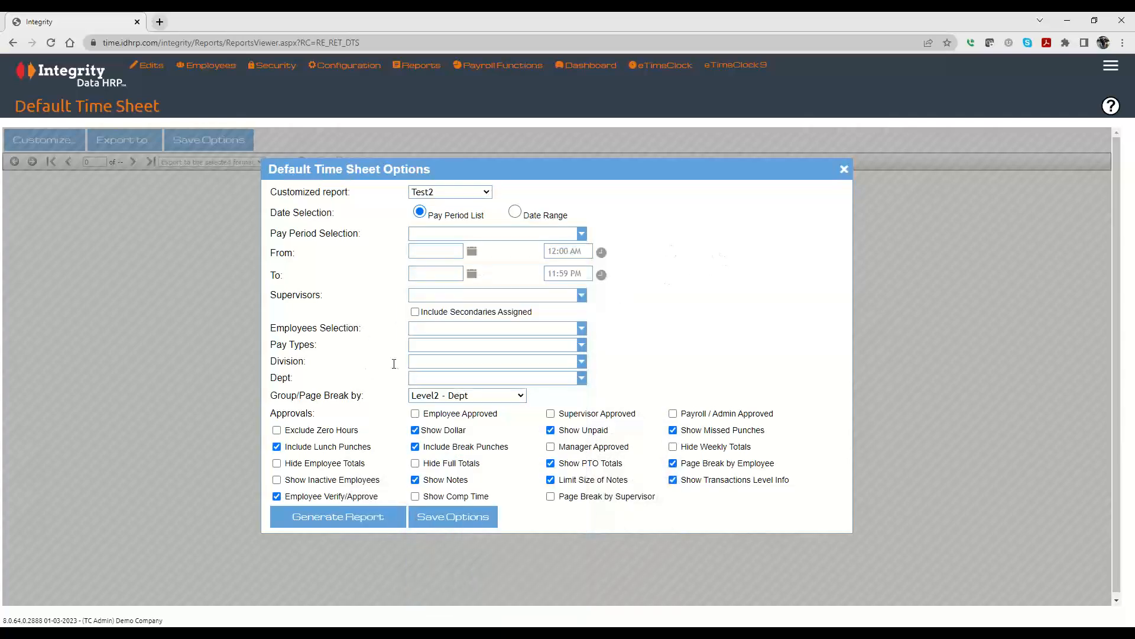
# Check all employees in the Employees Selection for the Test2 report and uncheck them all again.
pyautogui.click(429, 329)
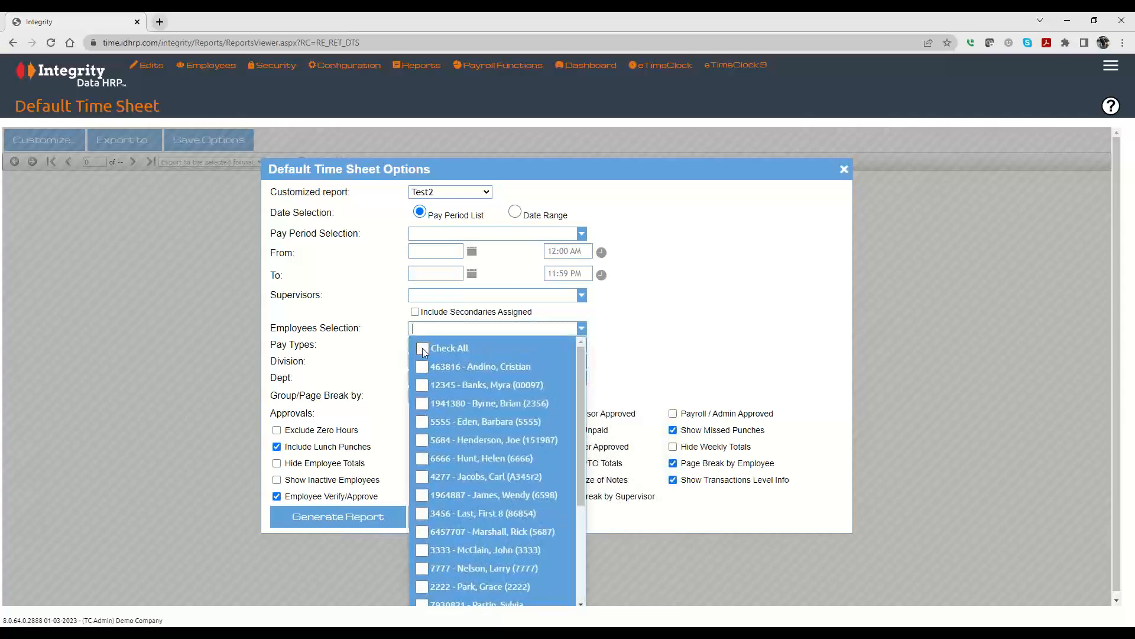
pyautogui.click(422, 349)
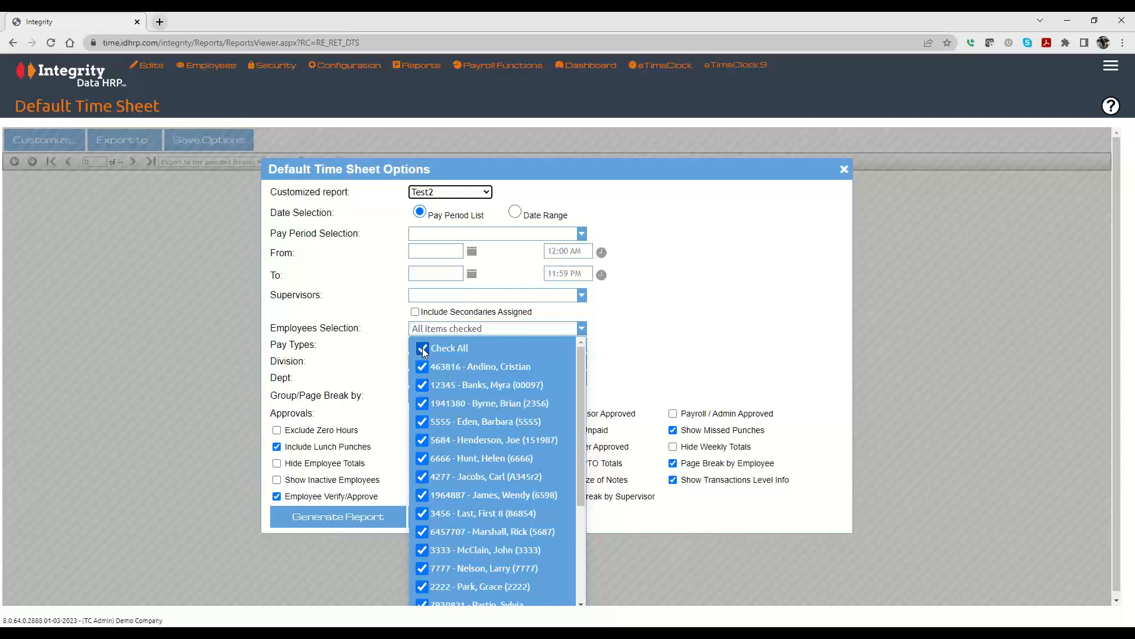
pyautogui.click(664, 321)
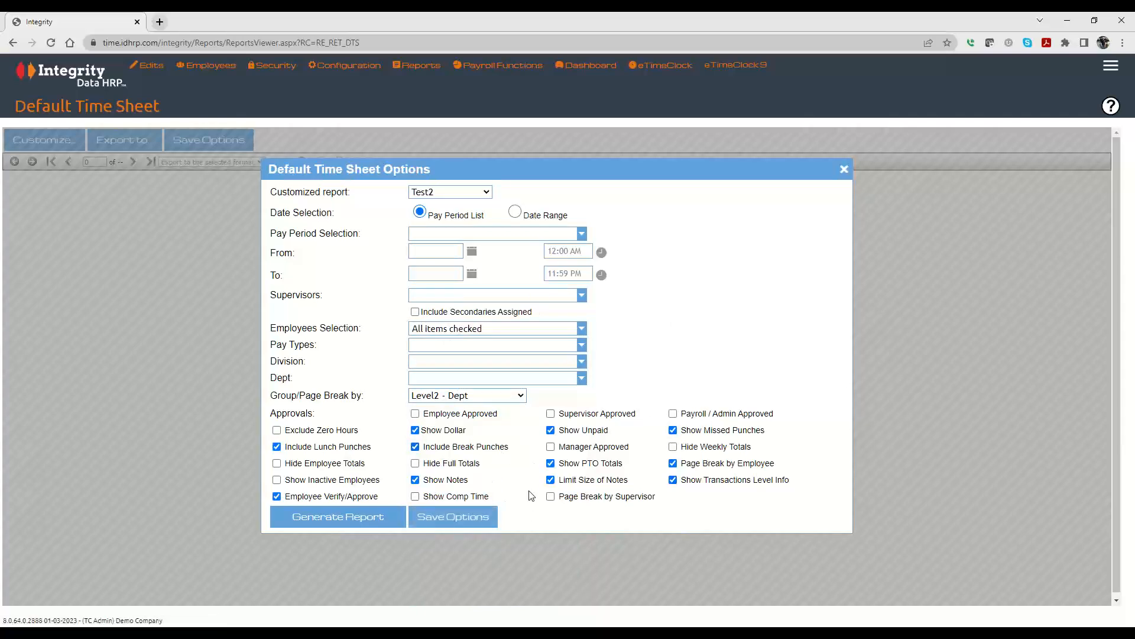
pyautogui.click(470, 328)
pyautogui.click(423, 348)
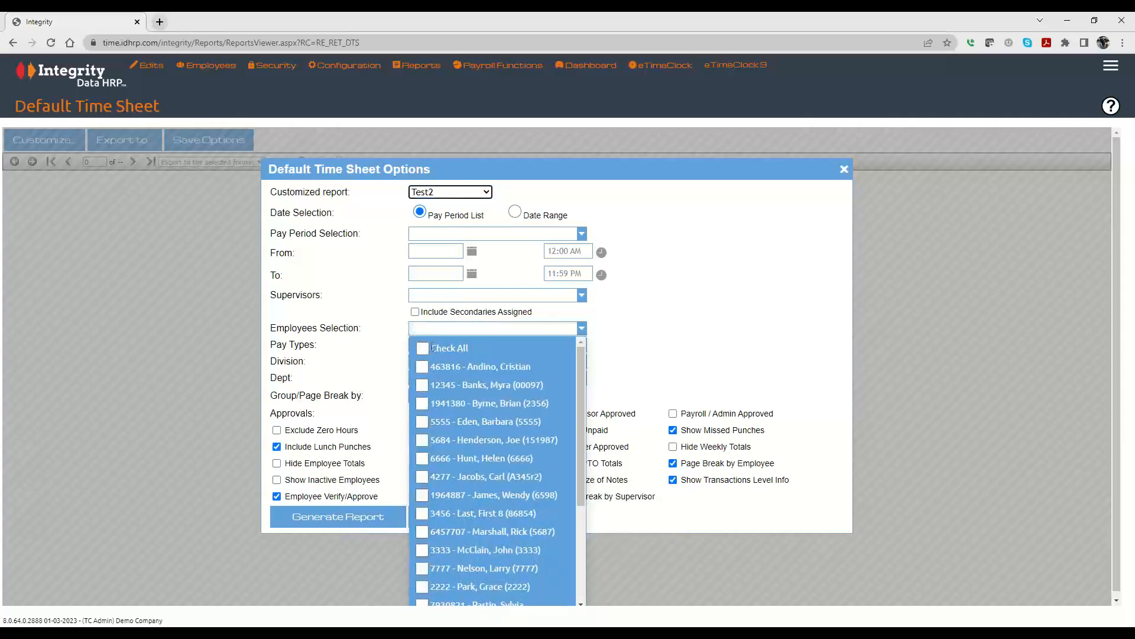
pyautogui.click(647, 353)
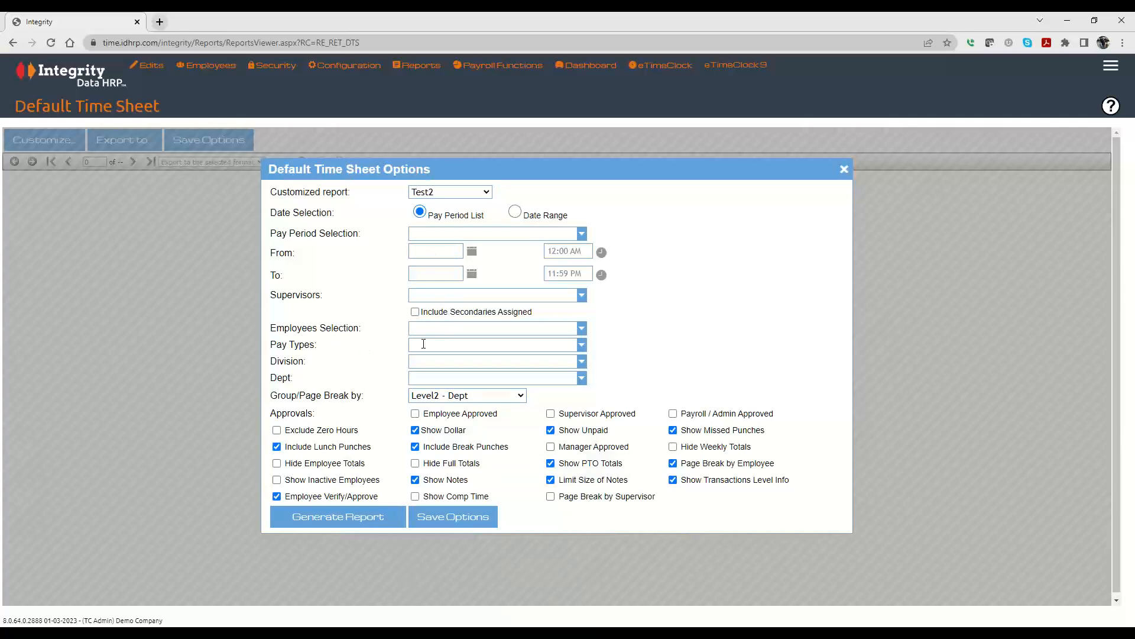
pyautogui.click(424, 344)
pyautogui.click(422, 346)
# Load the Employee Attest customized report and select the pay period BIWEEKLY 05/14/2023 - 05/27/2023.
pyautogui.click(454, 193)
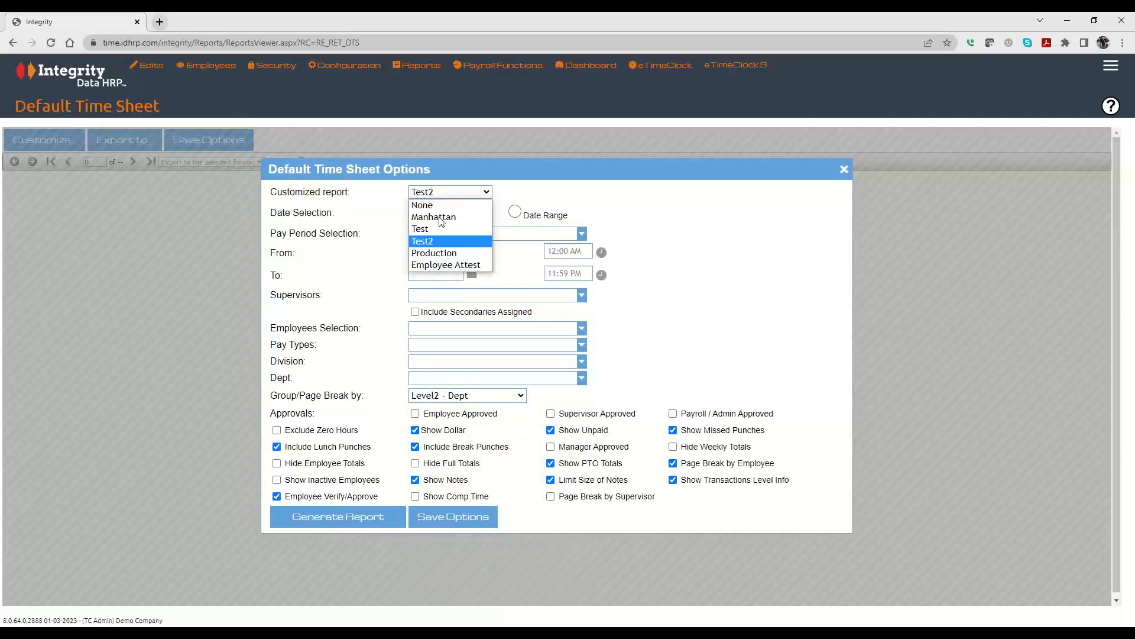
pyautogui.click(440, 266)
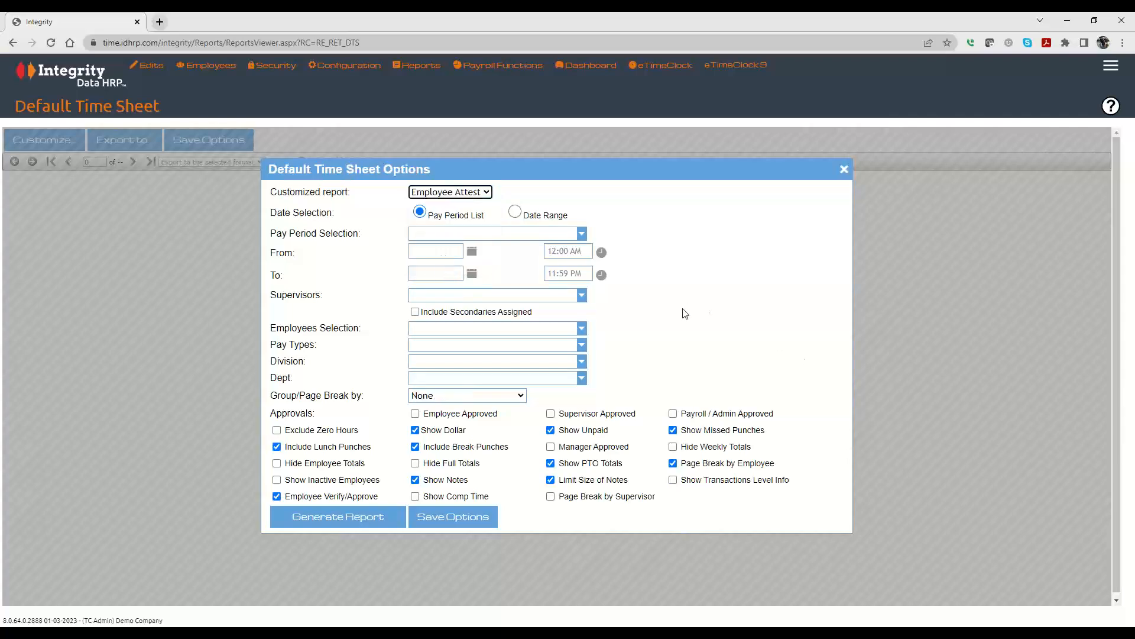
pyautogui.click(491, 234)
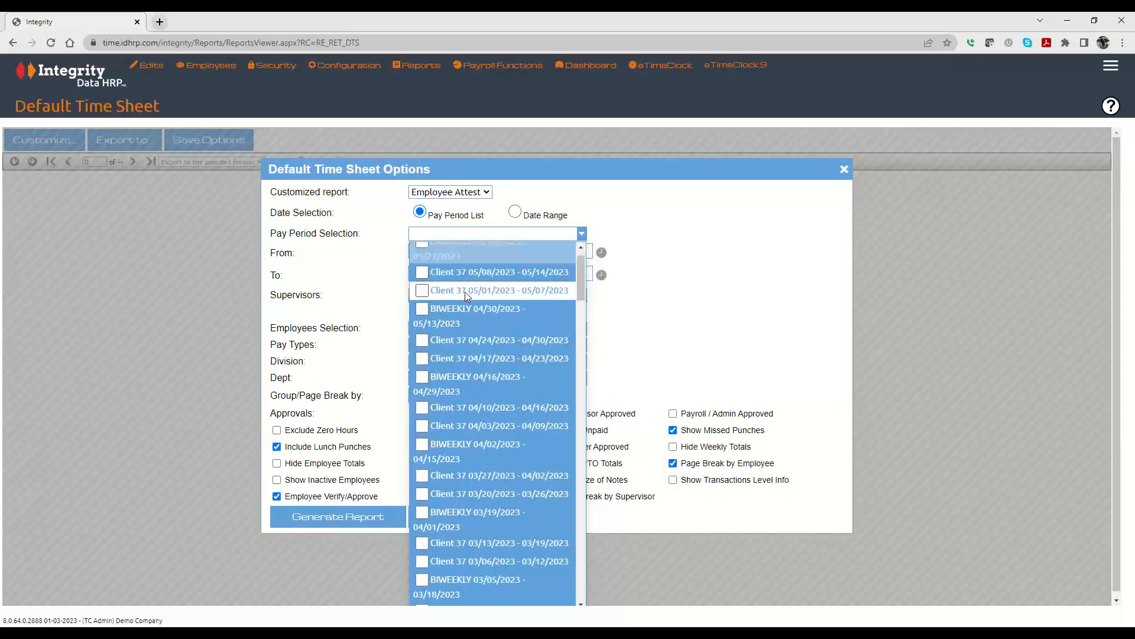
pyautogui.scroll(1, 467, 284)
pyautogui.click(422, 273)
pyautogui.click(706, 292)
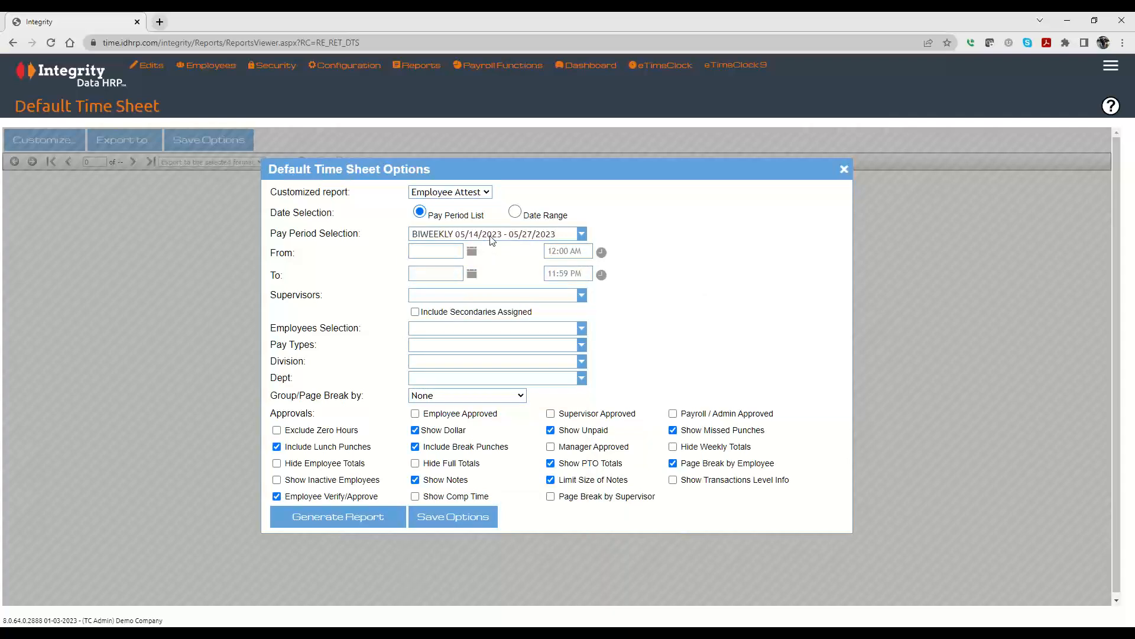
# Change the pay period selection to BIWEEKLY 04/30/2023 - 05/13/2023 only.
pyautogui.click(491, 234)
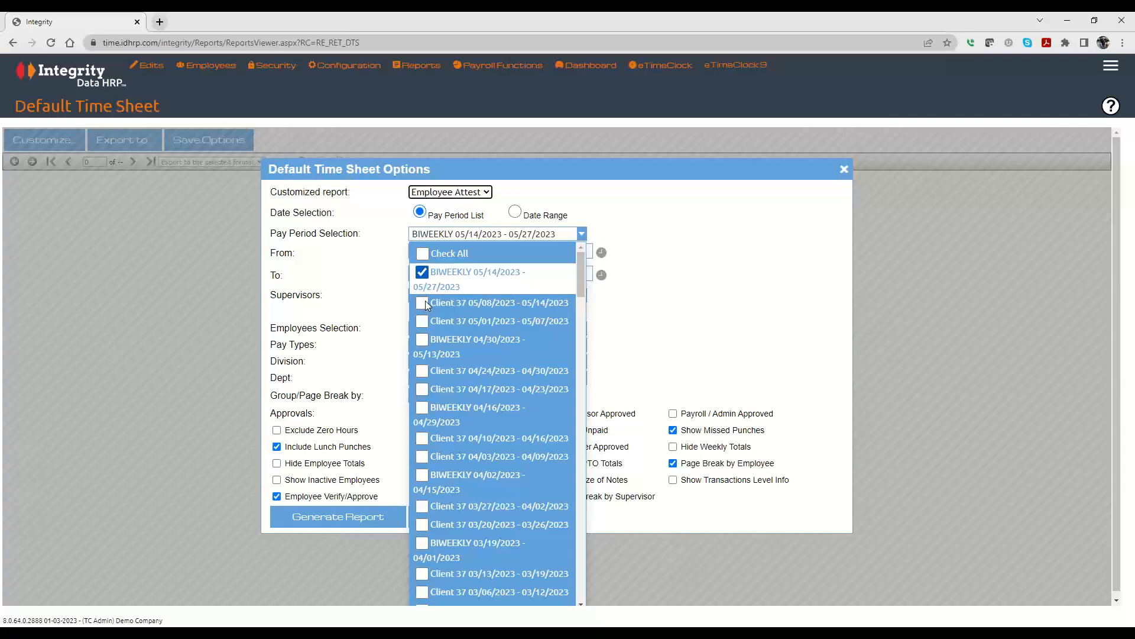
pyautogui.click(422, 339)
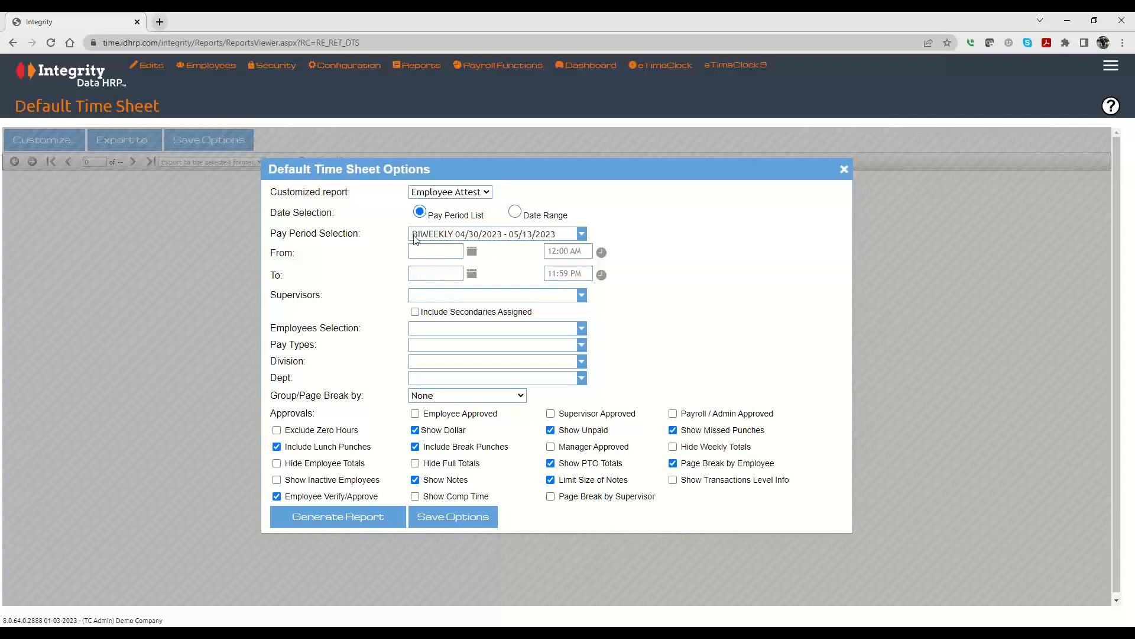
pyautogui.click(531, 236)
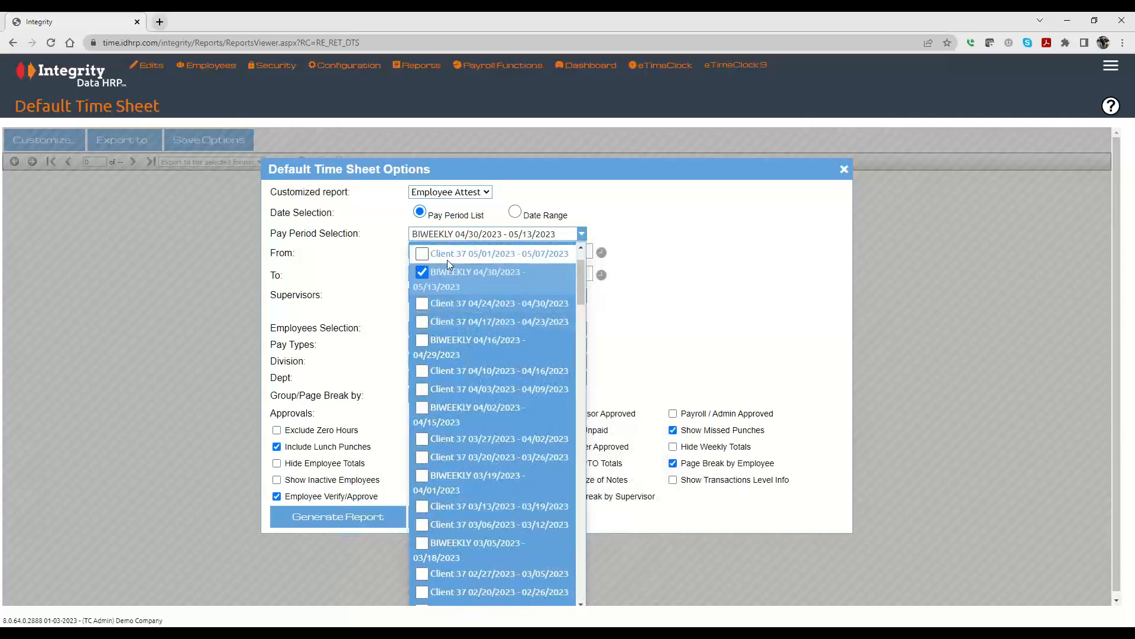
pyautogui.click(740, 268)
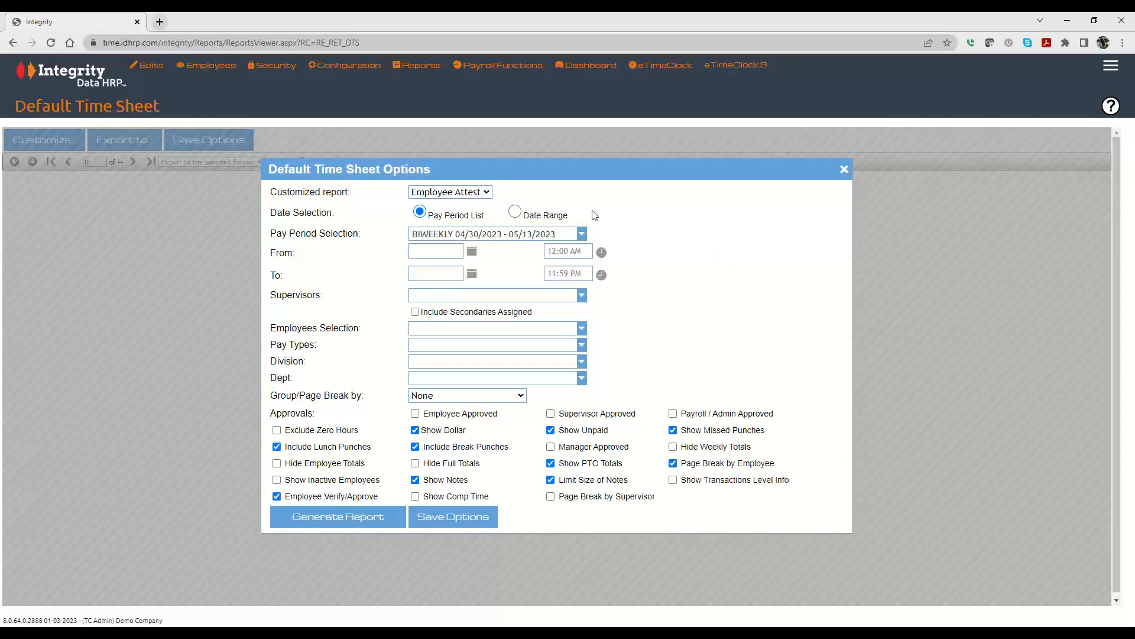
# Select the second listed supervisor as a report filter and clear the supervisor selection again.
pyautogui.click(534, 296)
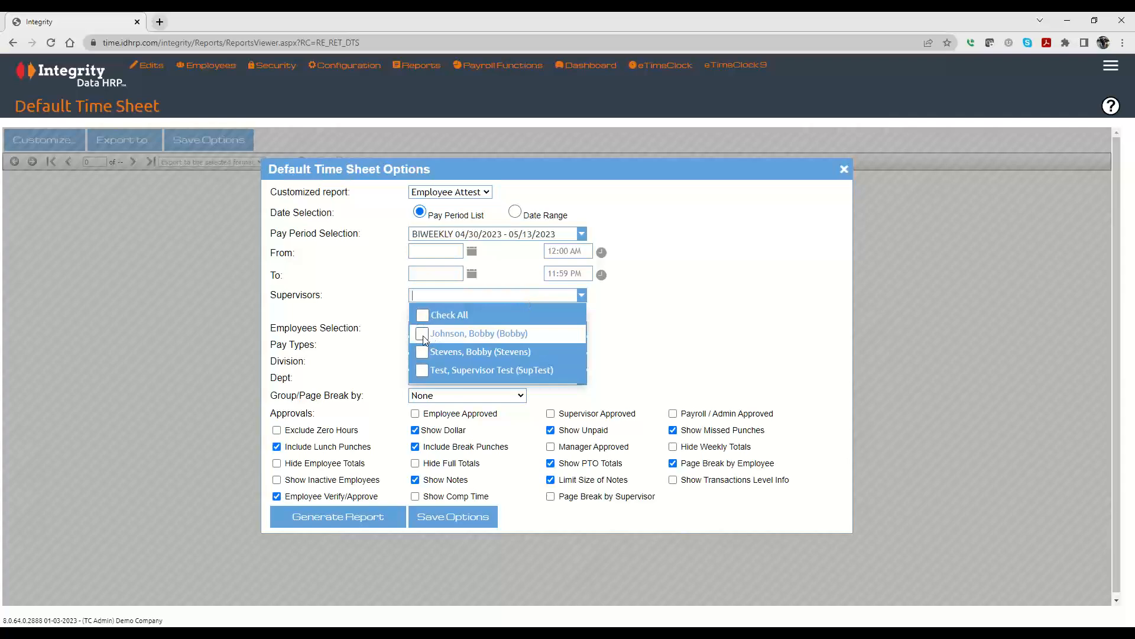
pyautogui.click(423, 353)
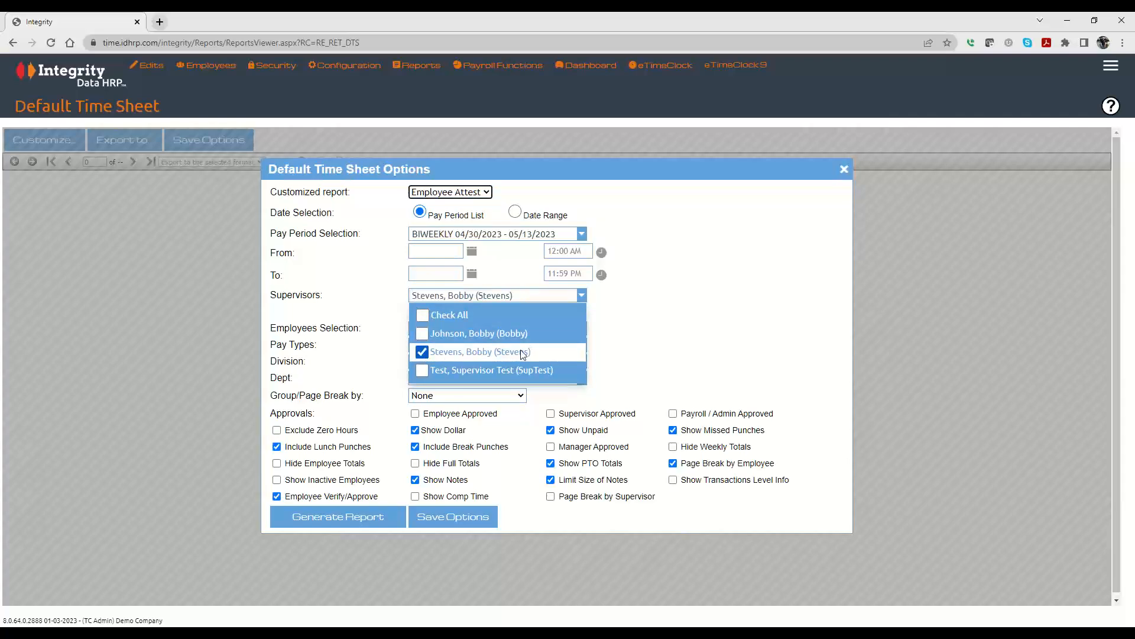
pyautogui.click(423, 353)
pyautogui.click(713, 325)
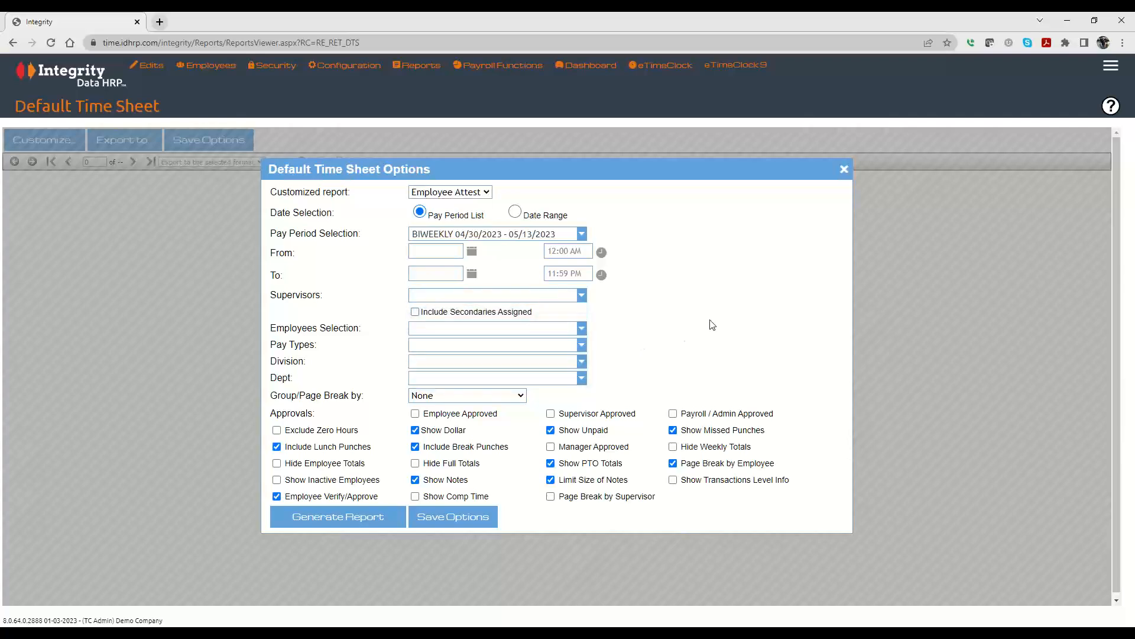
pyautogui.click(419, 329)
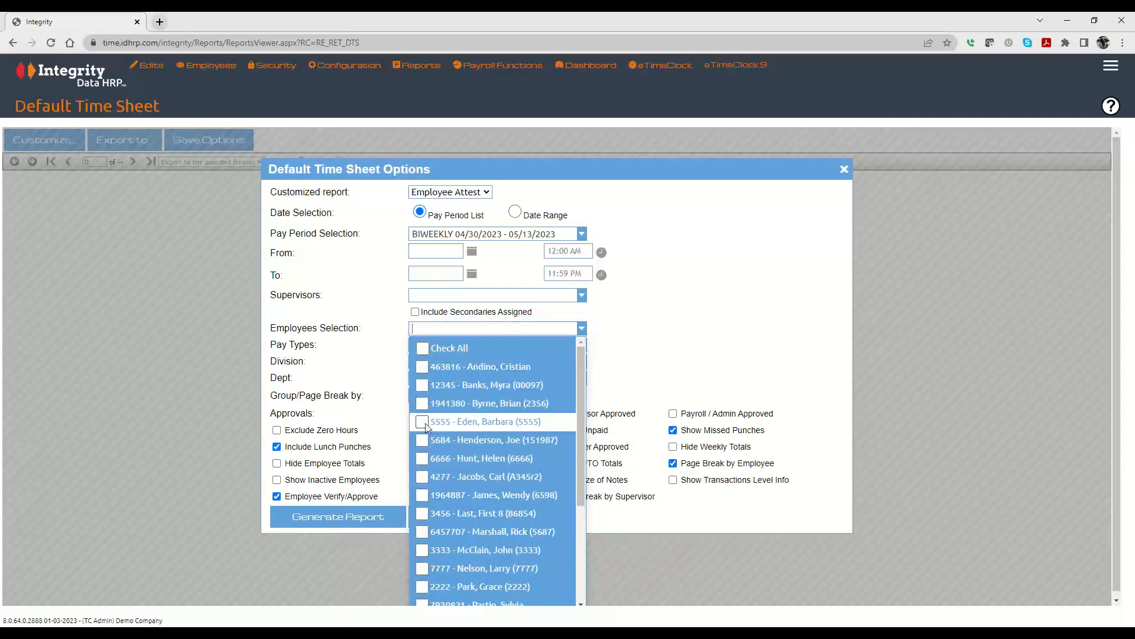
pyautogui.click(775, 337)
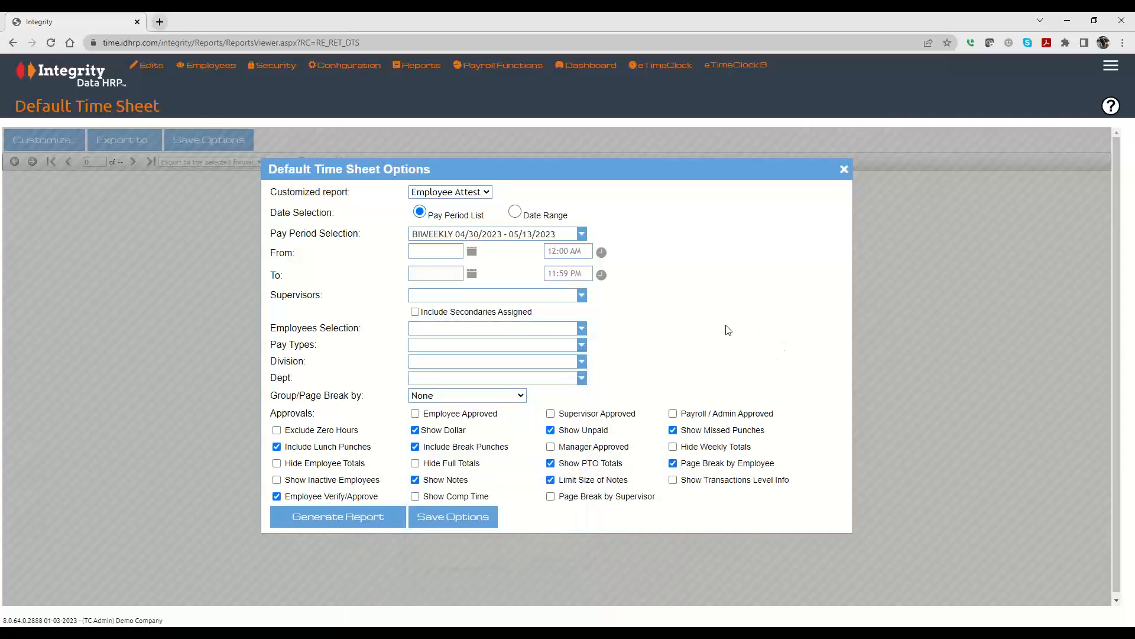
# Look through the available pay types and filter the report to PTO only.
pyautogui.click(439, 345)
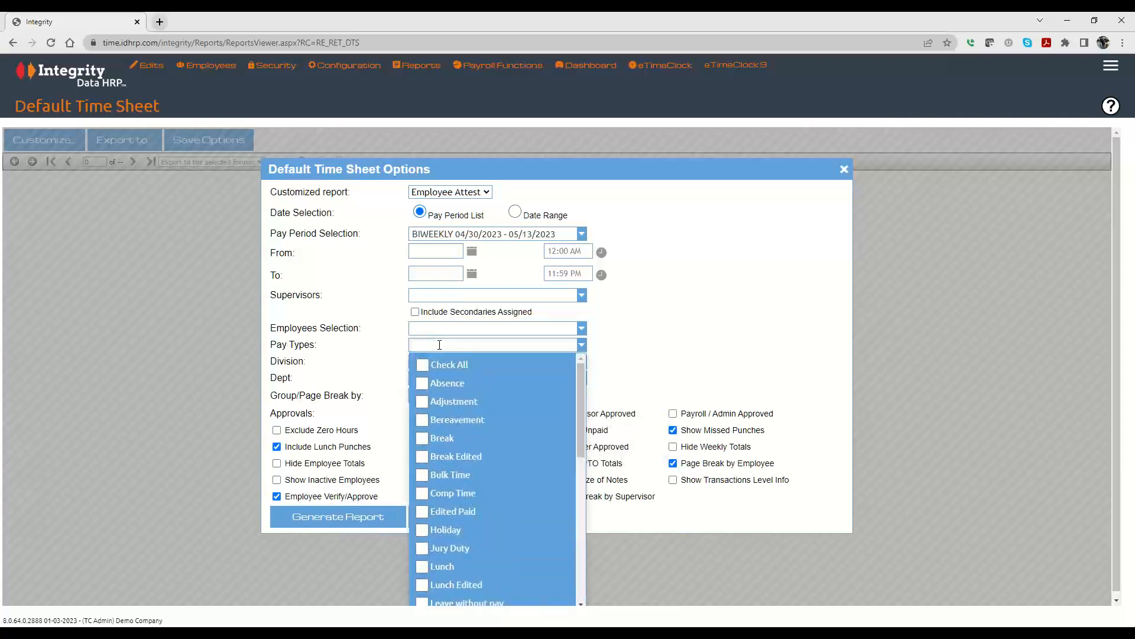
pyautogui.scroll(-5, 527, 401)
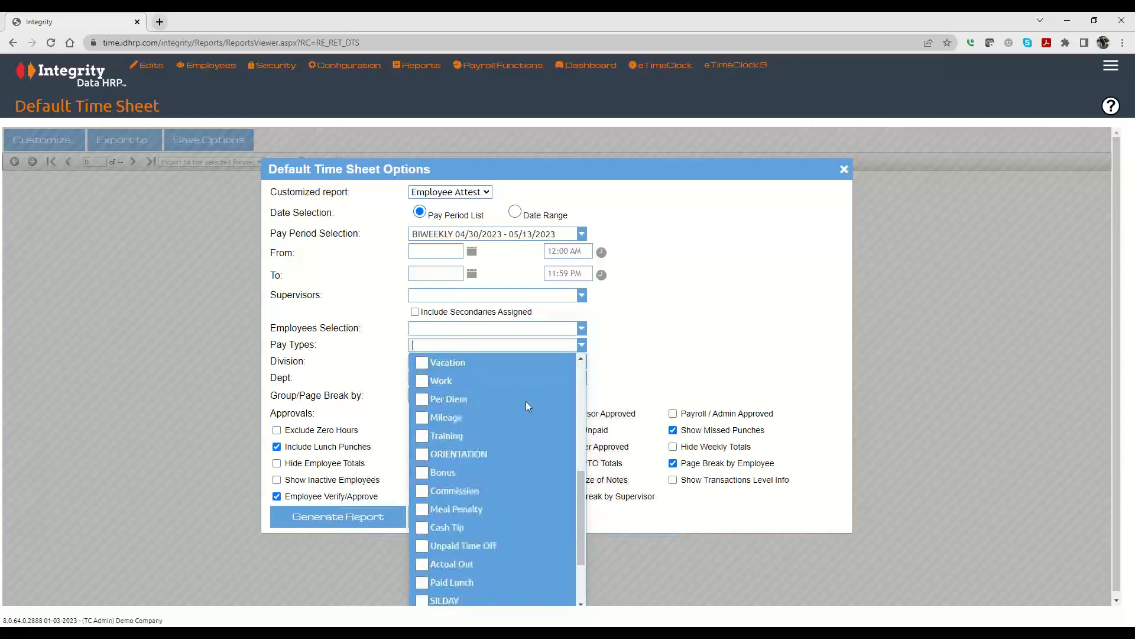
pyautogui.scroll(-3, 526, 401)
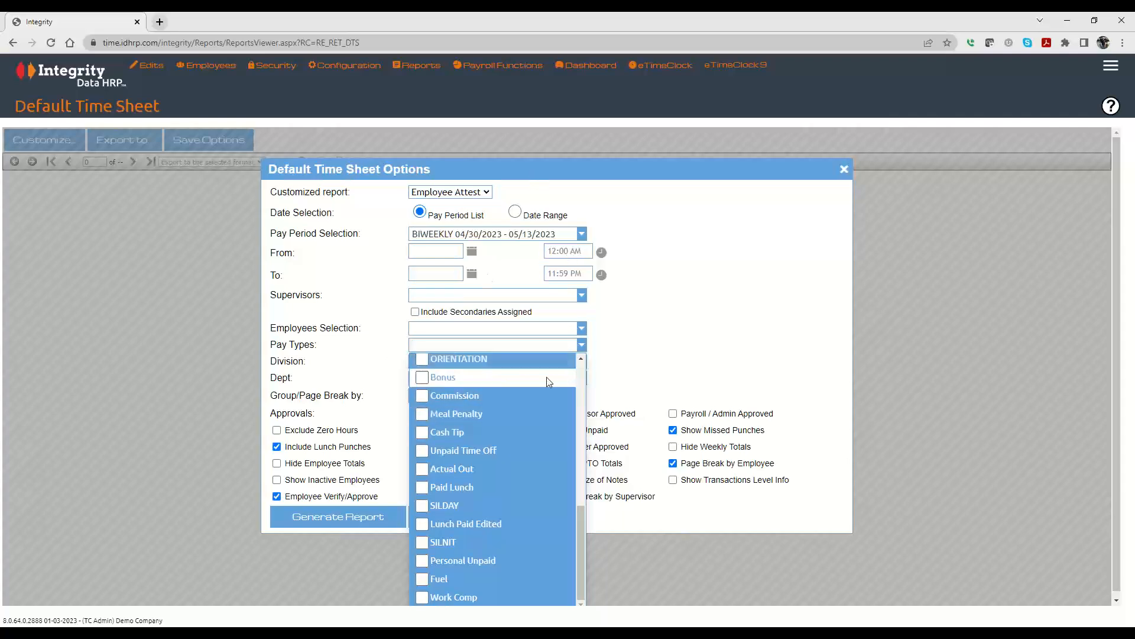
pyautogui.scroll(-1, 507, 413)
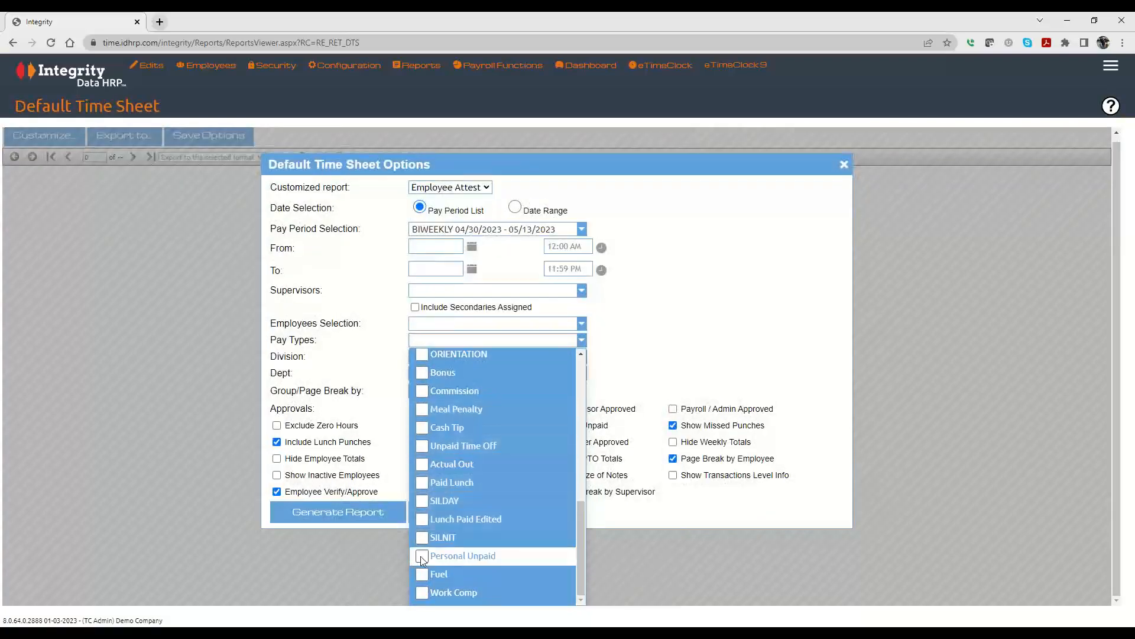
pyautogui.scroll(2, 427, 520)
pyautogui.scroll(1, 427, 521)
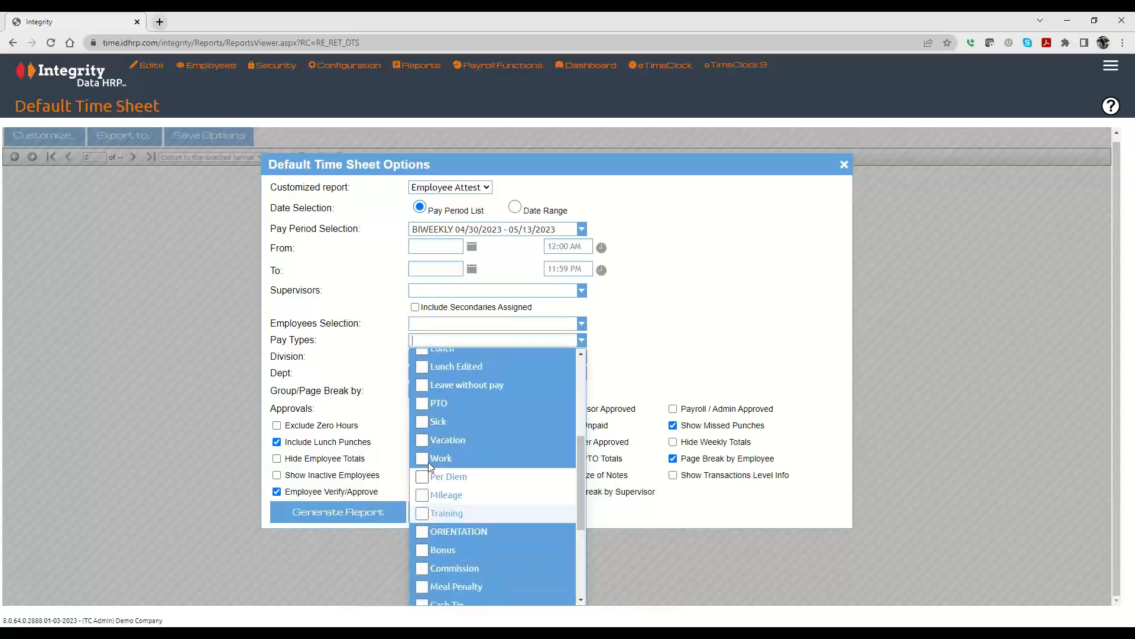
pyautogui.click(423, 405)
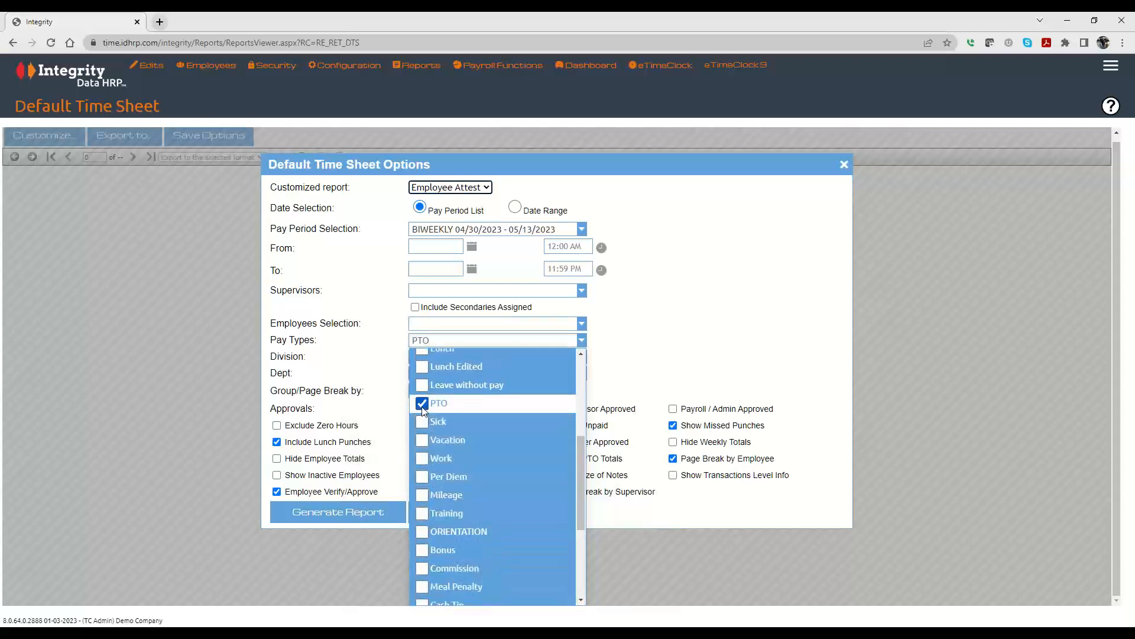
pyautogui.click(683, 352)
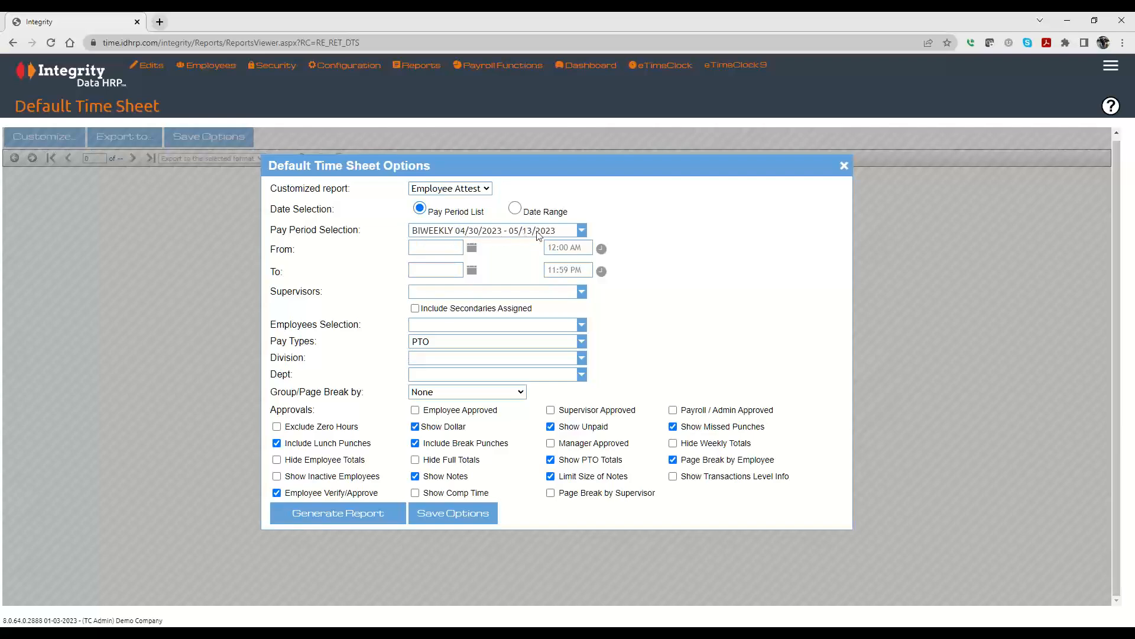
# Switch the date selection to Date Range and set it from 01/01/2023 to 05/14/2023.
pyautogui.click(515, 208)
pyautogui.click(435, 249)
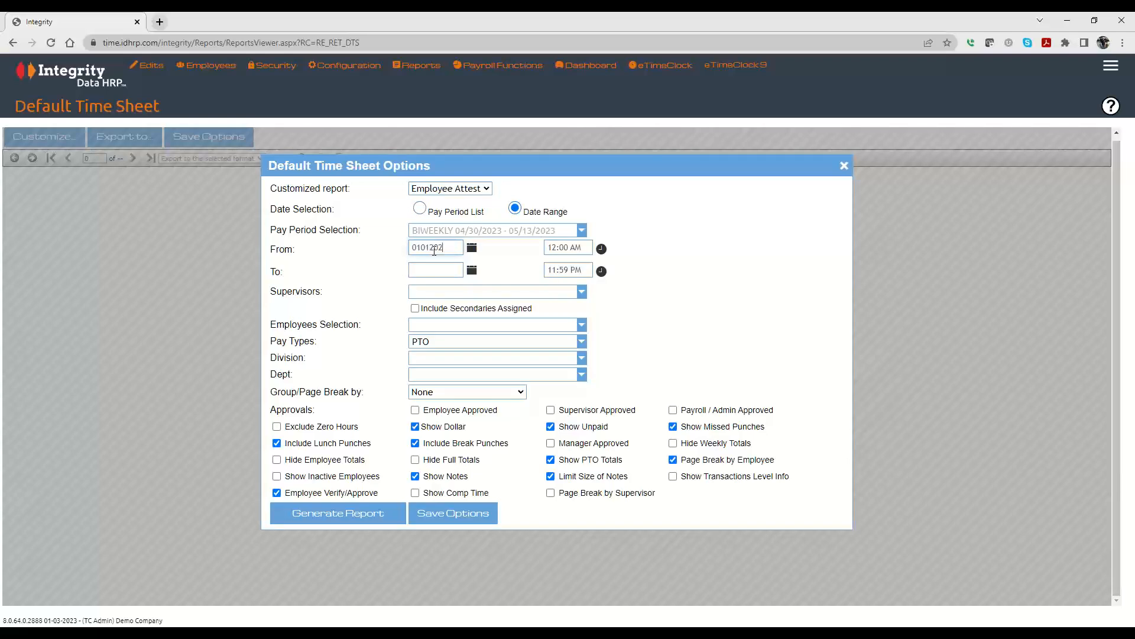
pyautogui.write('01012023')
pyautogui.click(472, 270)
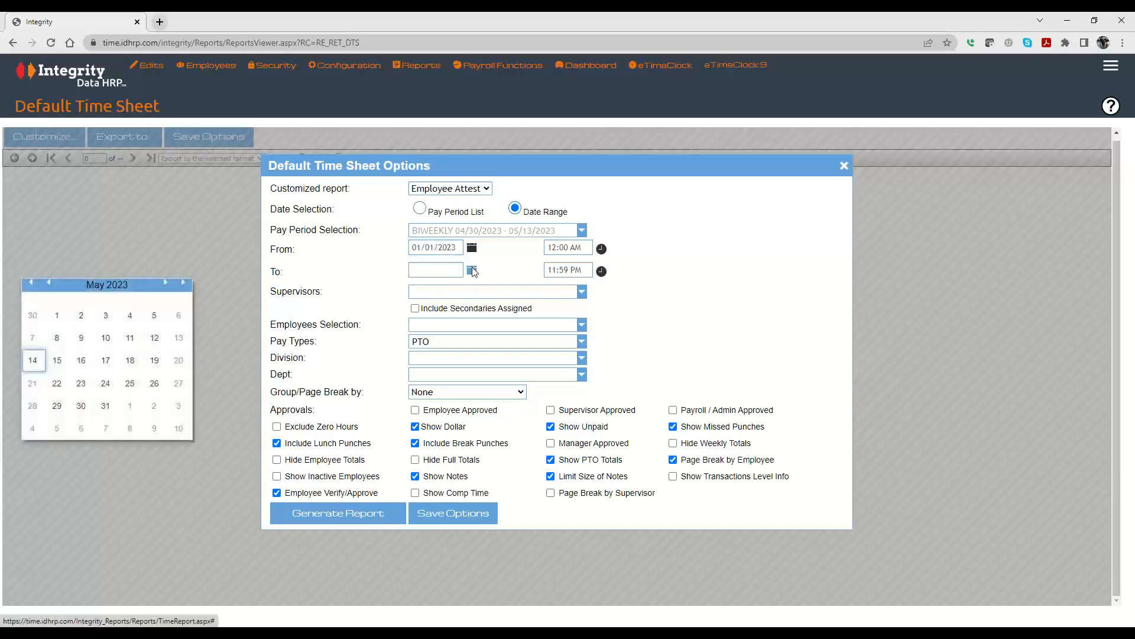
pyautogui.click(34, 360)
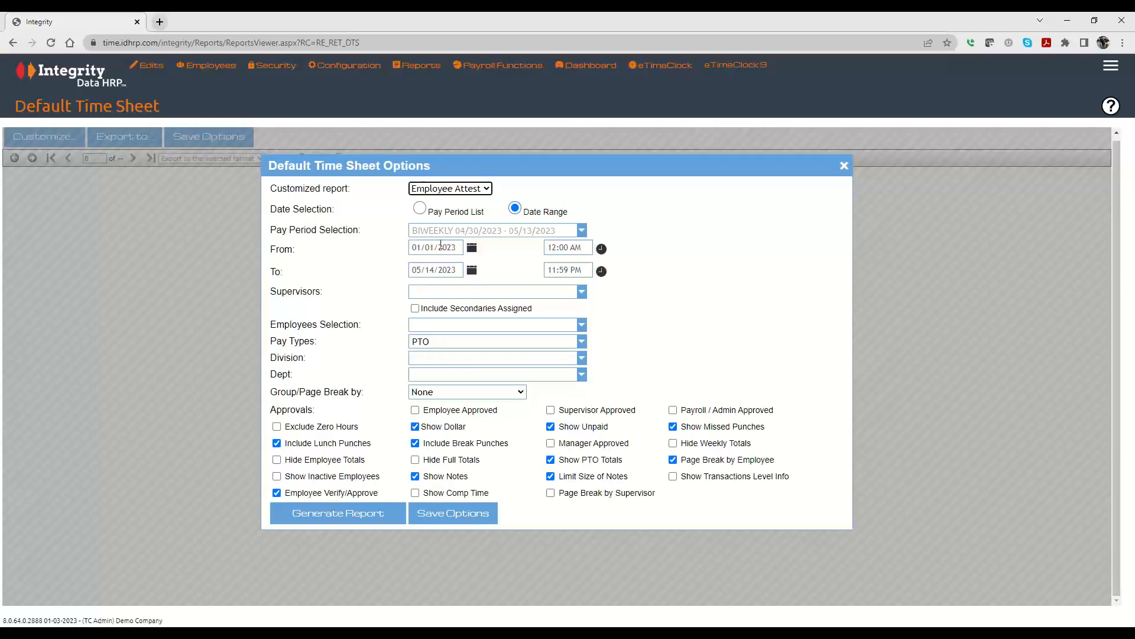
# Switch the date selection back to Pay Period List and clear the pay type filter.
pyautogui.click(420, 208)
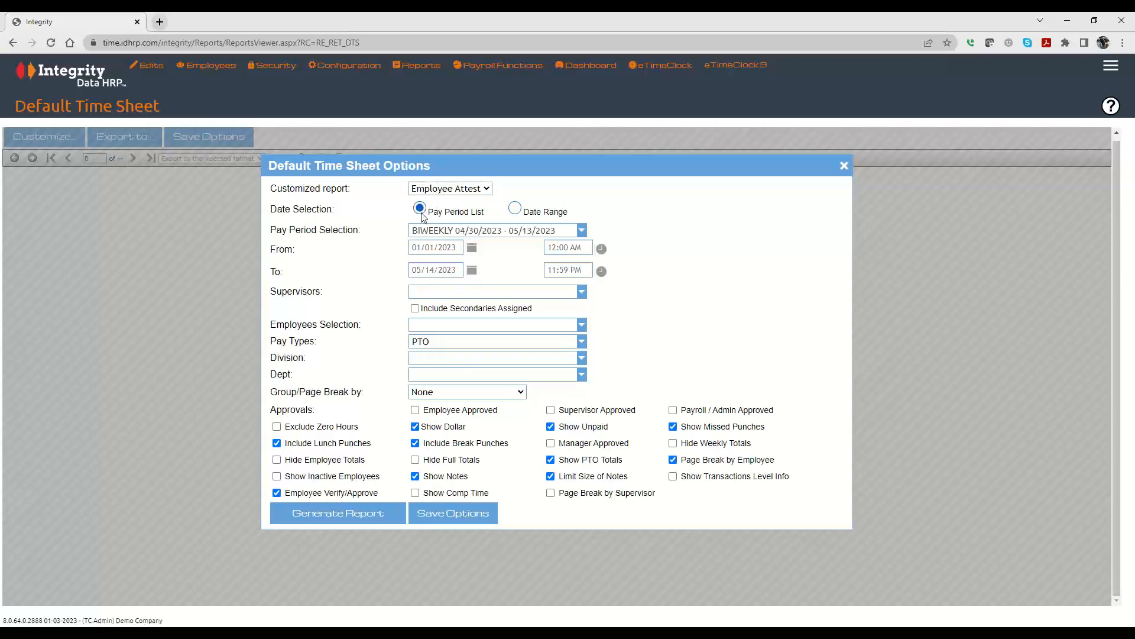
pyautogui.click(451, 340)
pyautogui.click(421, 379)
pyautogui.click(352, 339)
# Generate the Employee Attest time sheet report and examine the first employee's pages through the attestation statement on page 3.
pyautogui.click(331, 515)
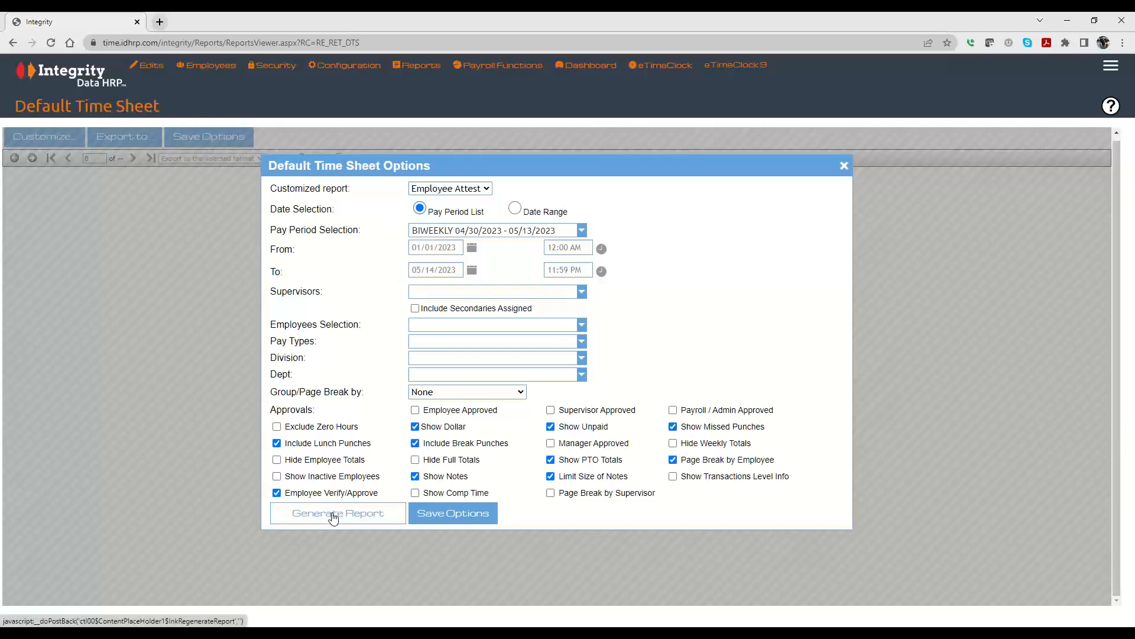
pyautogui.click(333, 516)
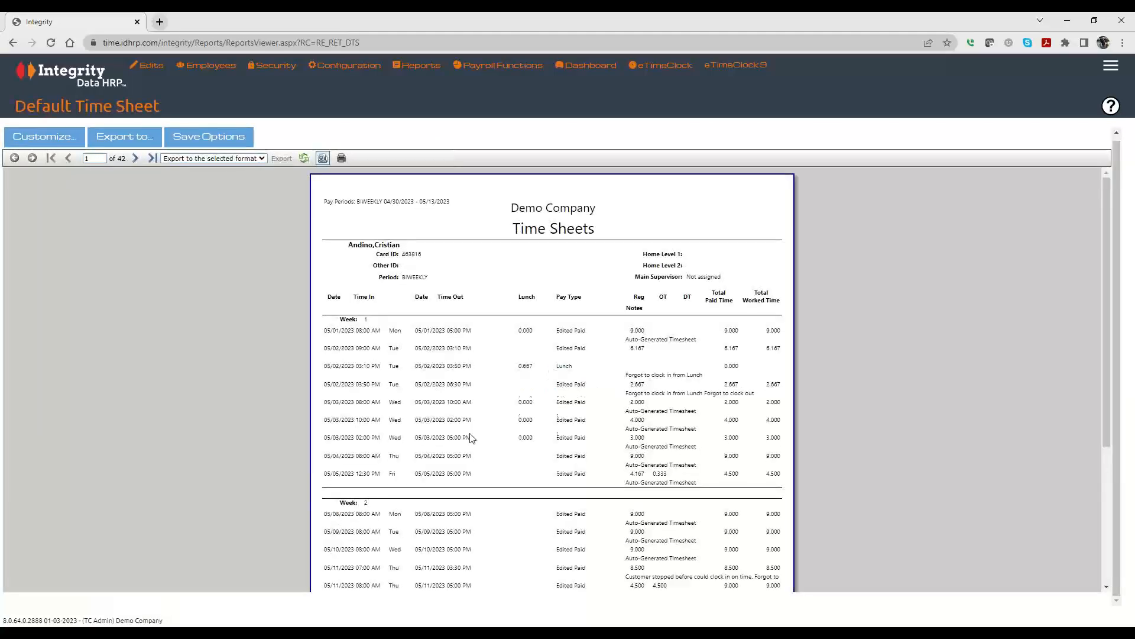
pyautogui.scroll(-3, 471, 437)
pyautogui.scroll(2, 472, 438)
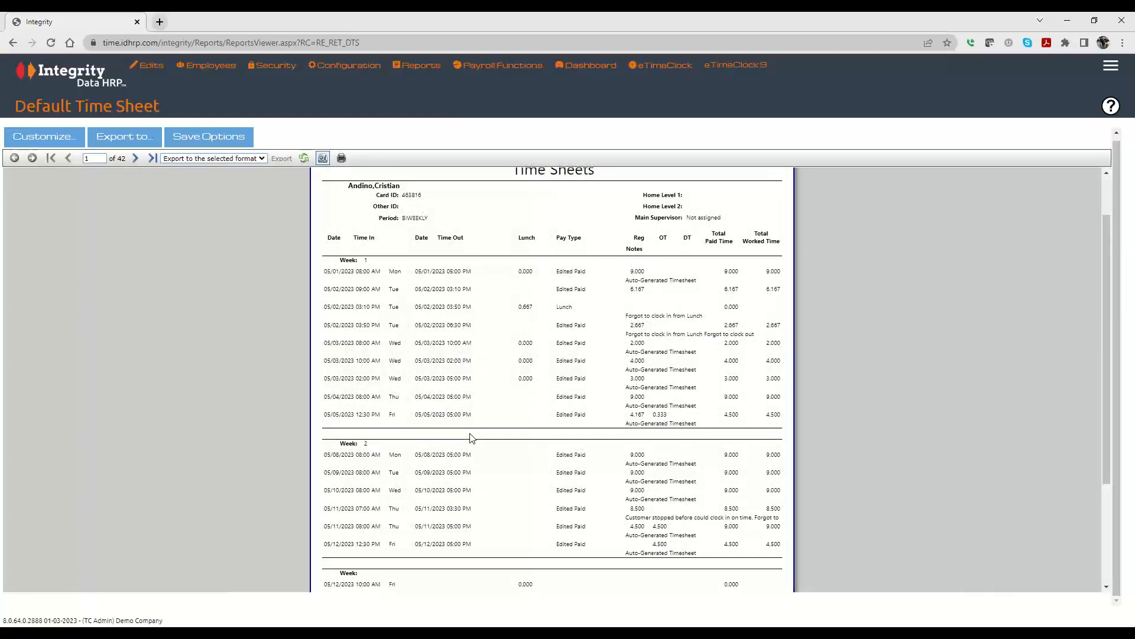
pyautogui.scroll(-3, 471, 438)
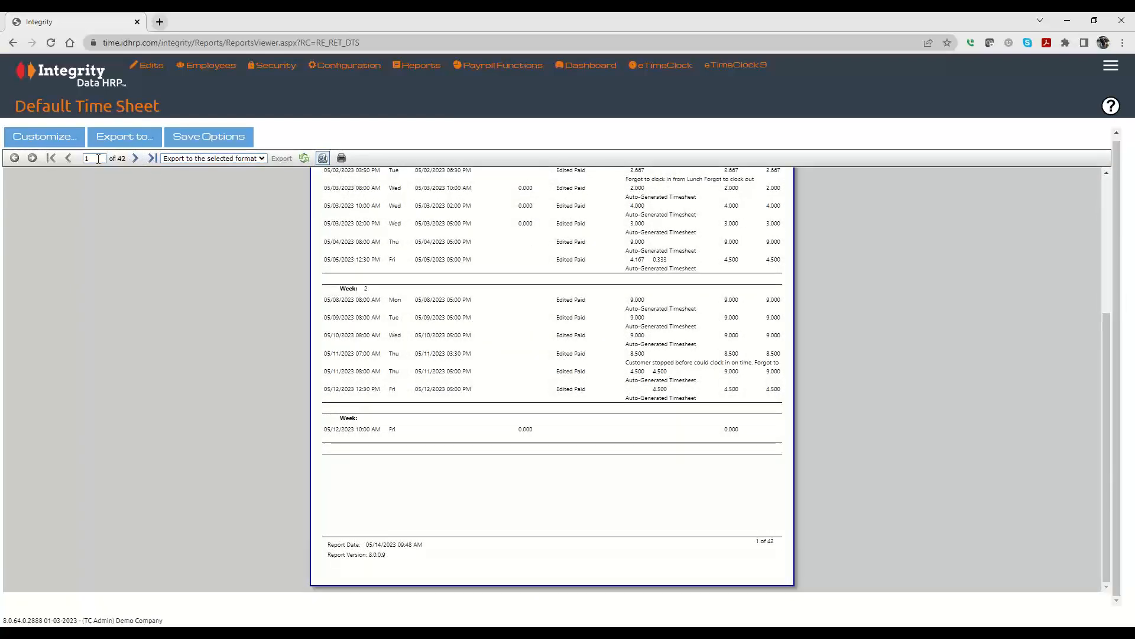
pyautogui.click(136, 158)
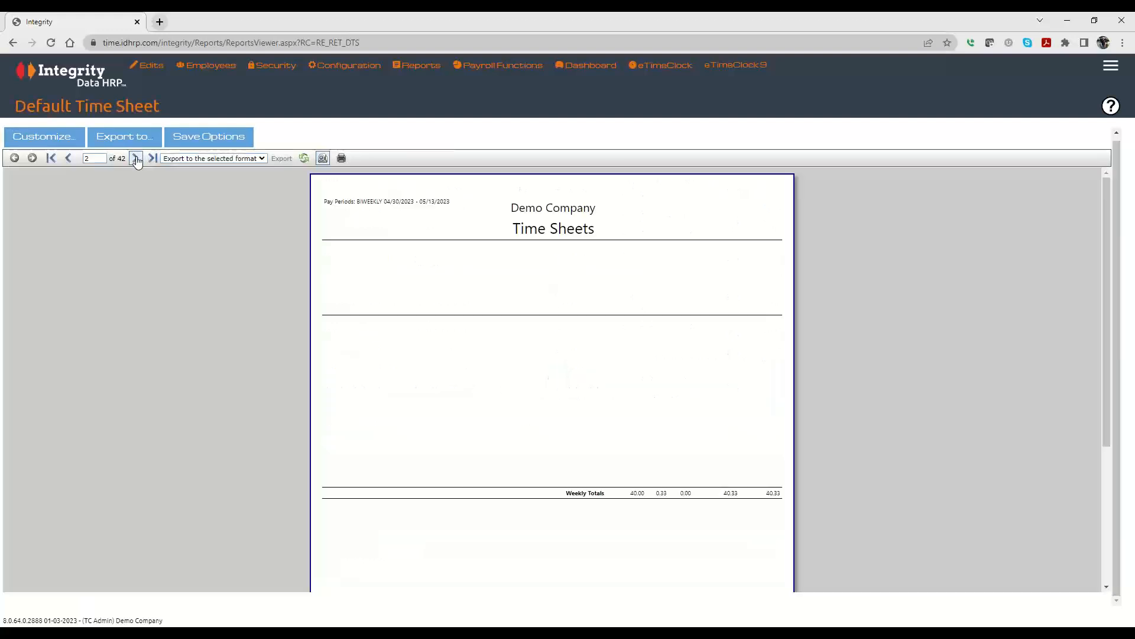
pyautogui.click(137, 158)
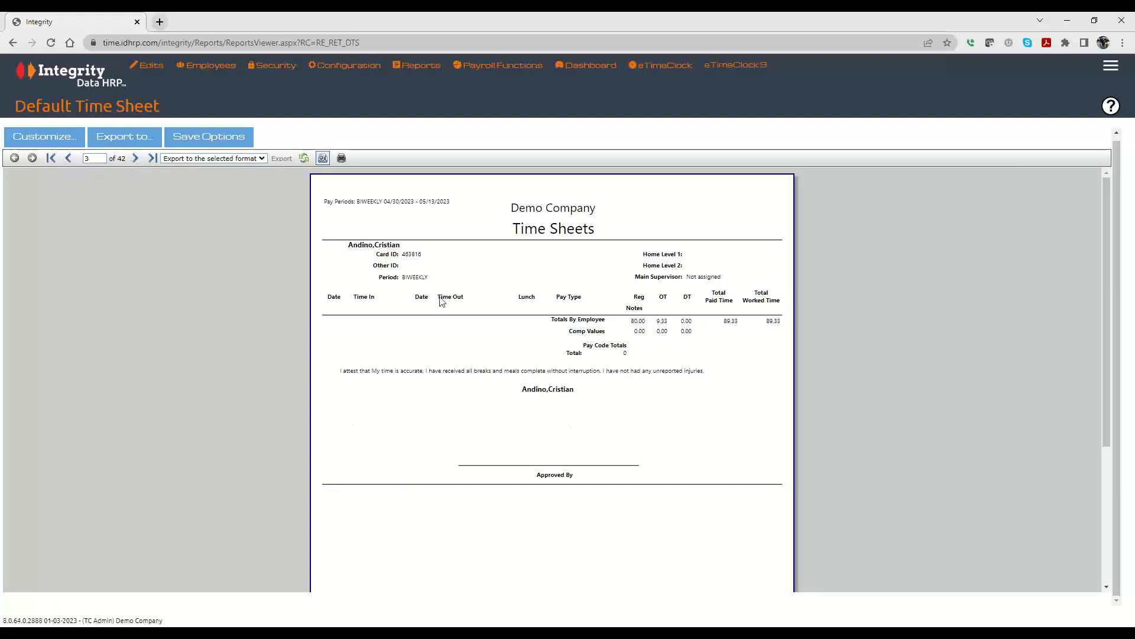
pyautogui.moveTo(425, 369); pyautogui.dragTo(715, 375)
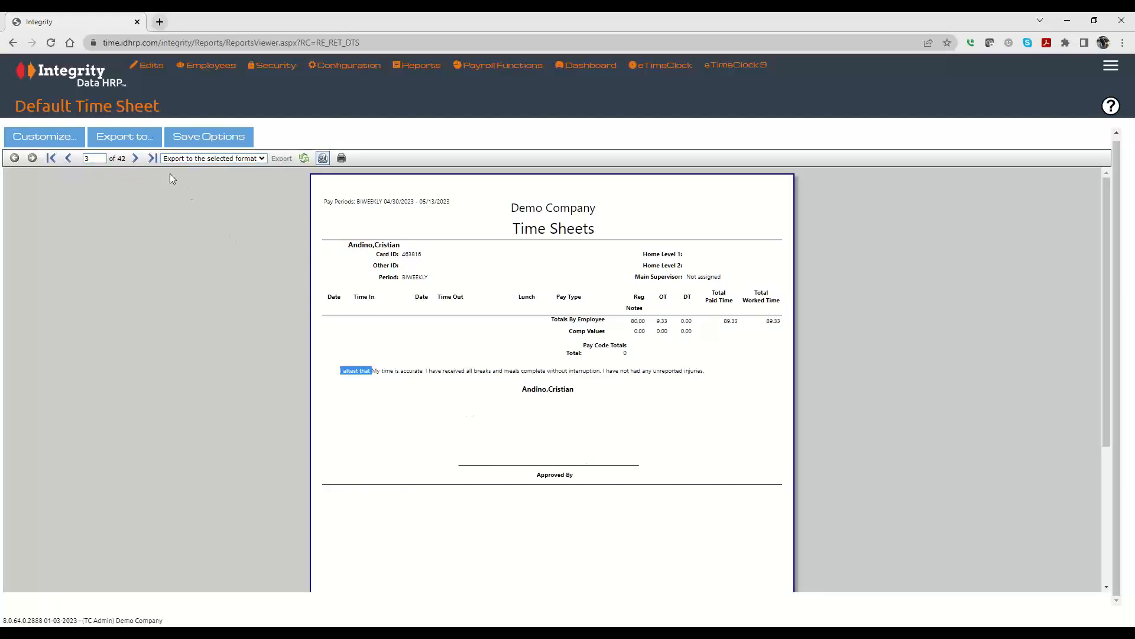
# Advance the report to page 5 and examine the second employee's time sheet.
pyautogui.click(136, 159)
pyautogui.click(136, 158)
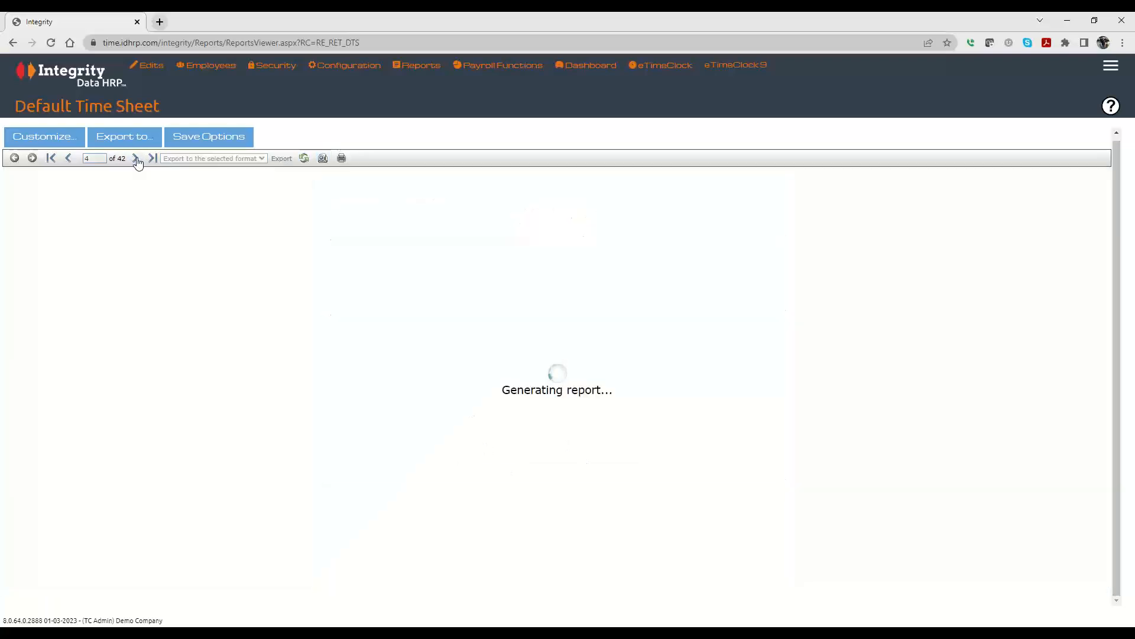
pyautogui.scroll(-4, 484, 446)
pyautogui.scroll(4, 482, 446)
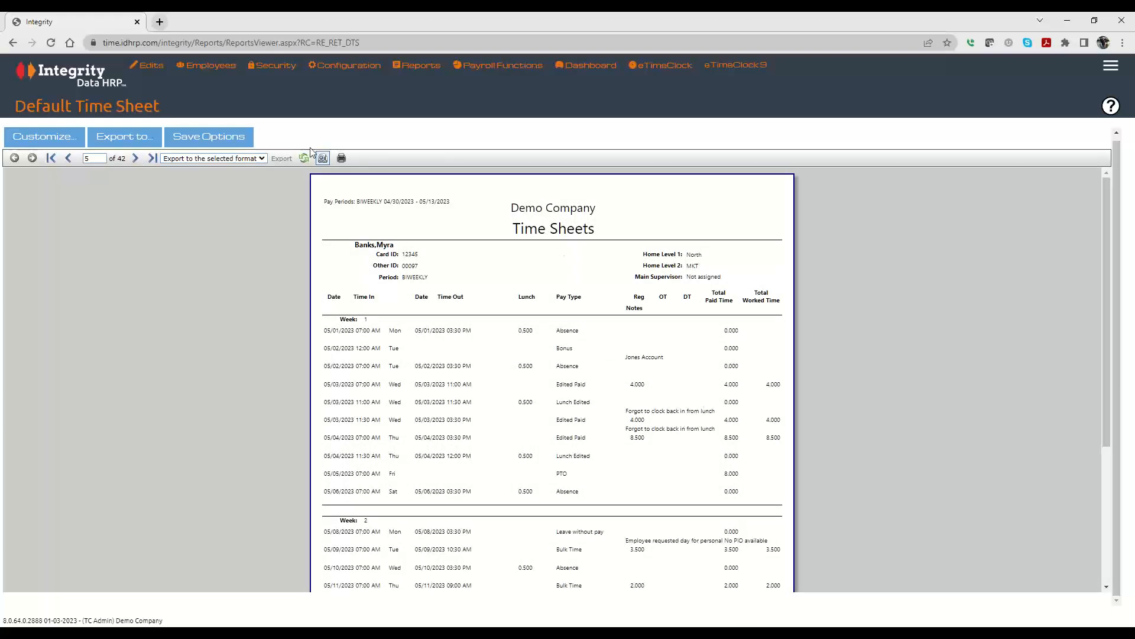
# Open the report's print preview, check the available print destinations and cancel without printing.
pyautogui.click(341, 160)
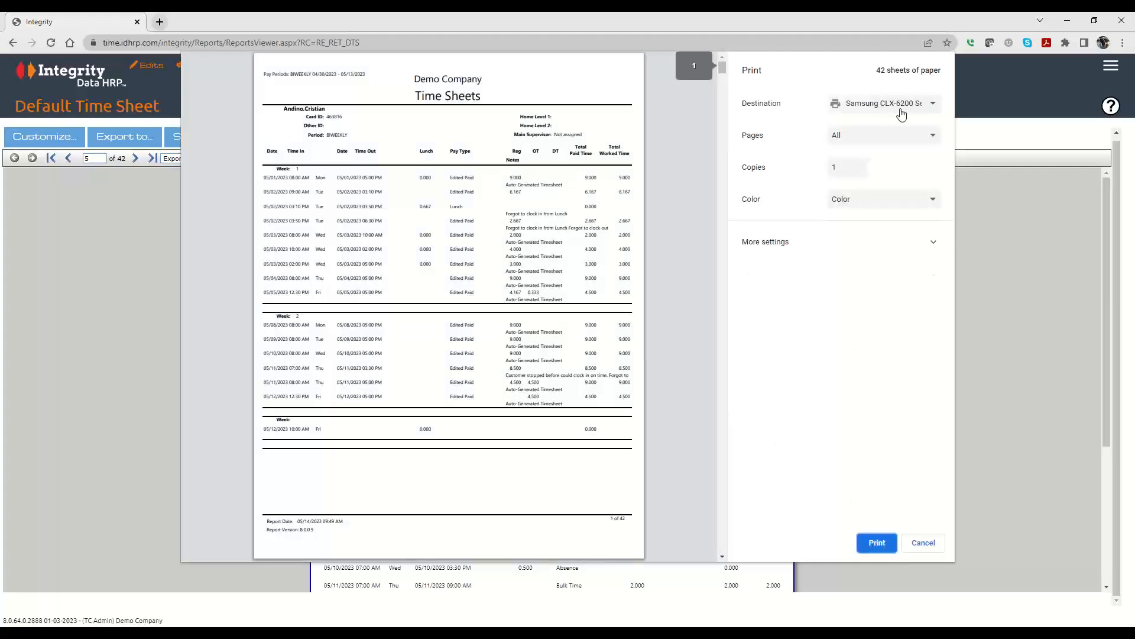
pyautogui.click(899, 108)
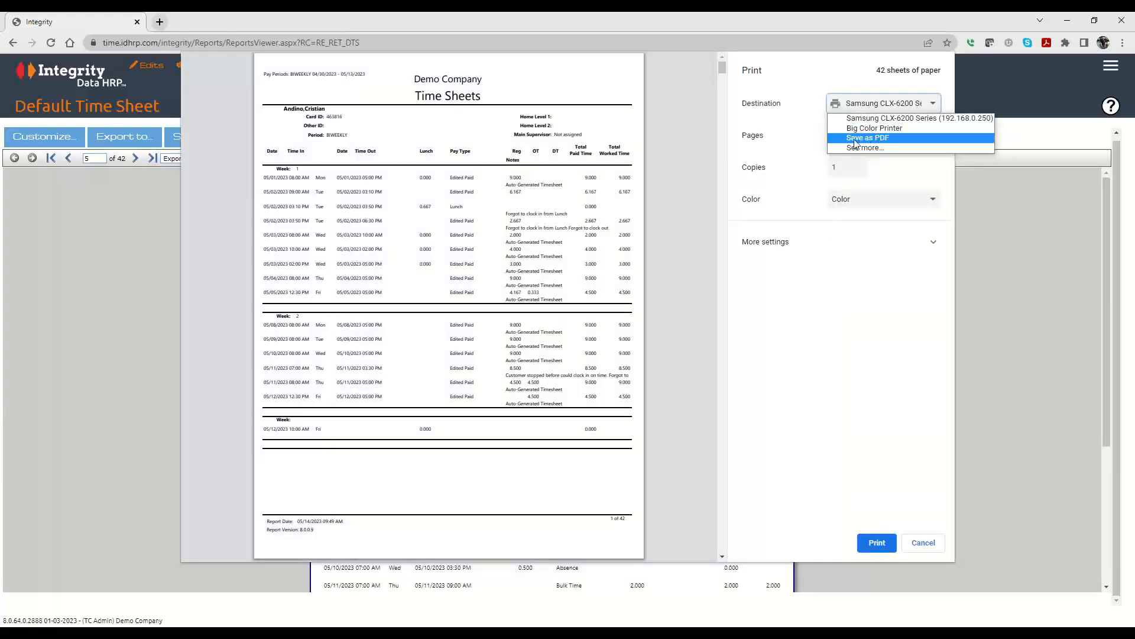
pyautogui.click(822, 358)
pyautogui.click(921, 543)
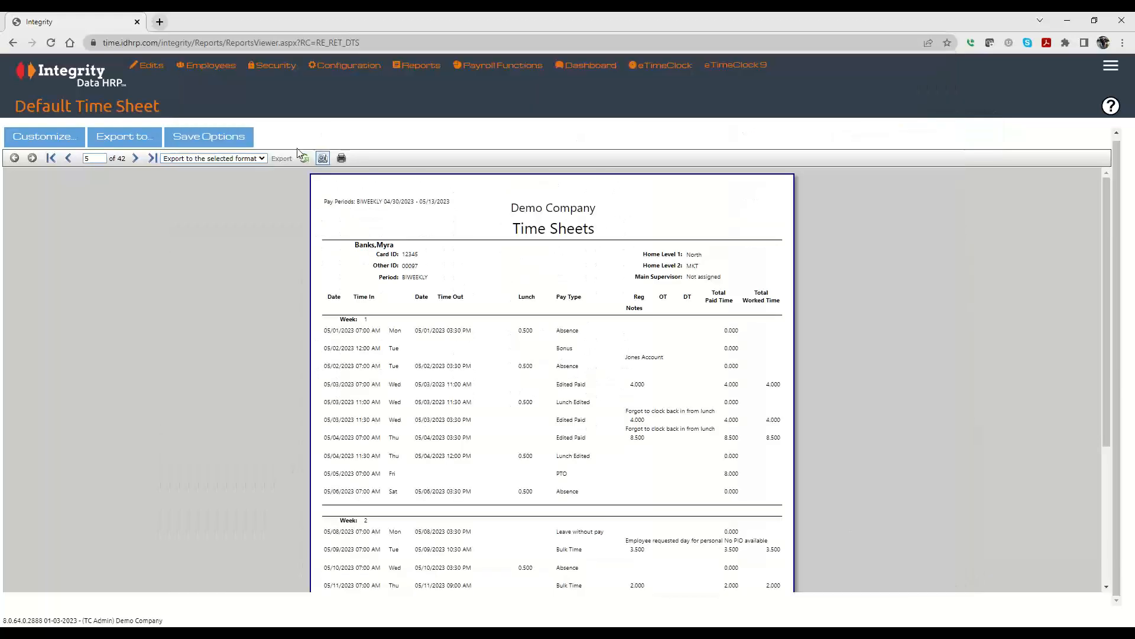
# Set the report viewer's export format to Acrobat (PDF) file, and check the other formats without changing it.
pyautogui.click(235, 159)
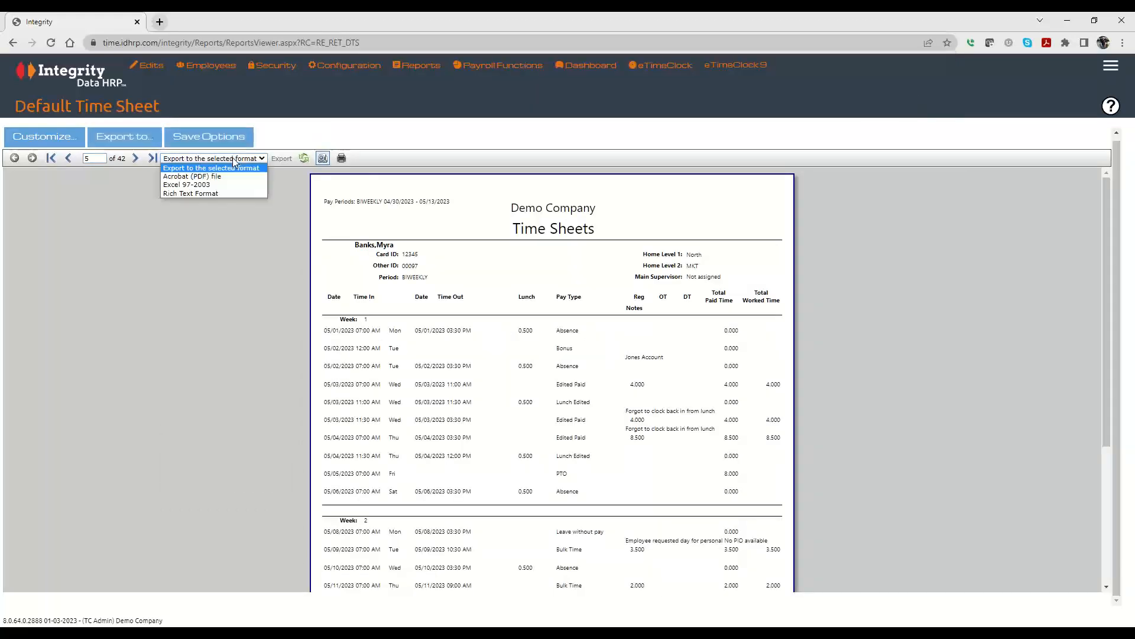
pyautogui.click(188, 177)
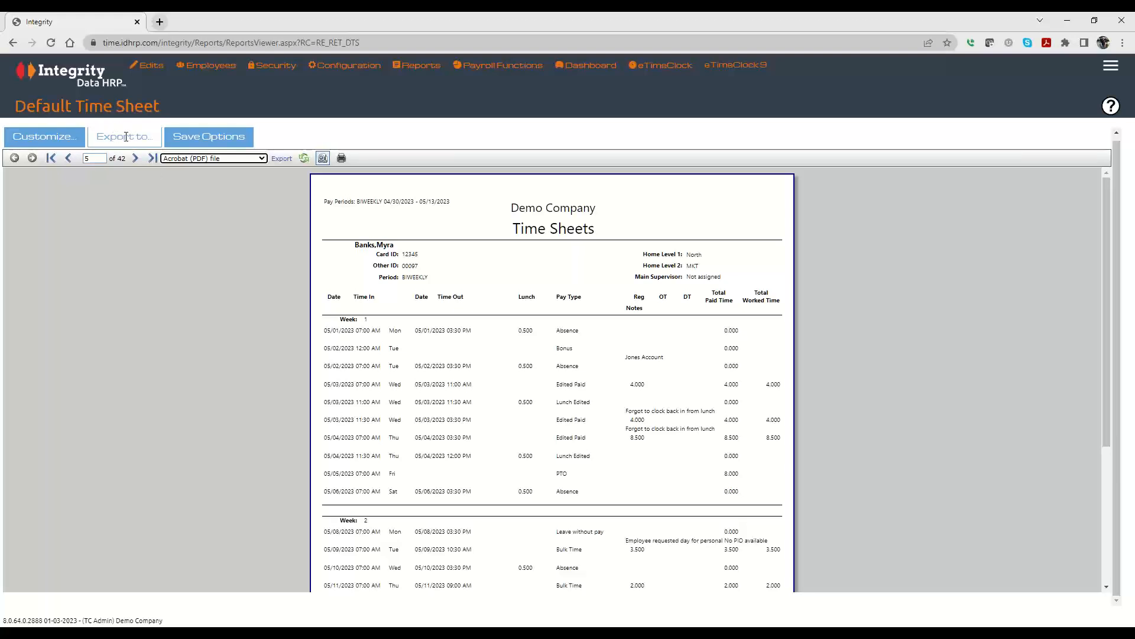
pyautogui.click(197, 160)
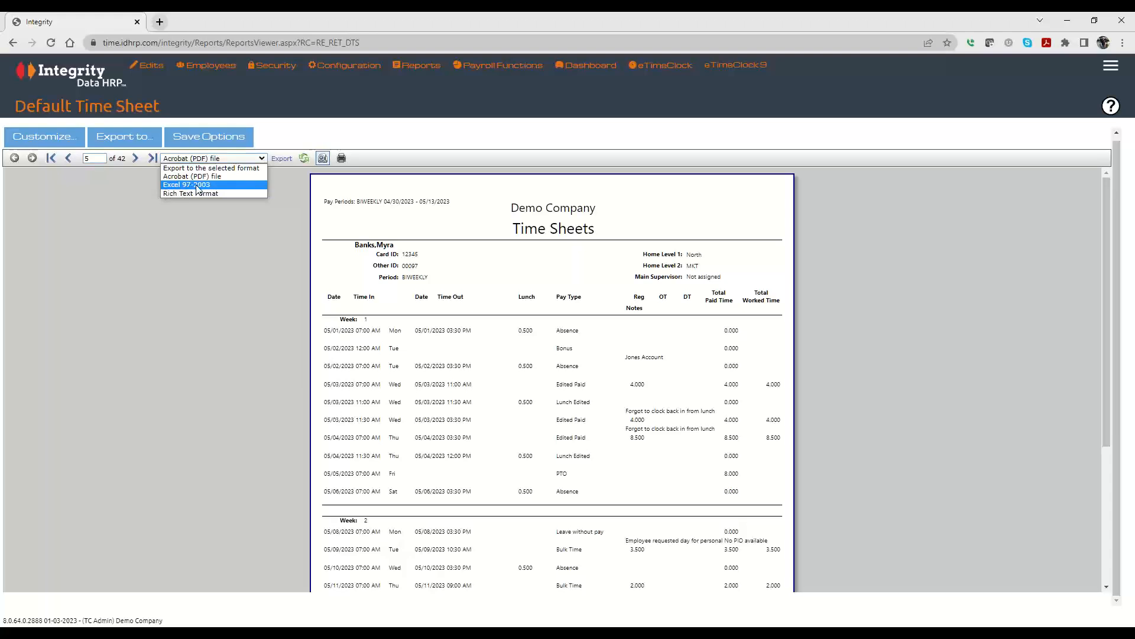
pyautogui.click(87, 199)
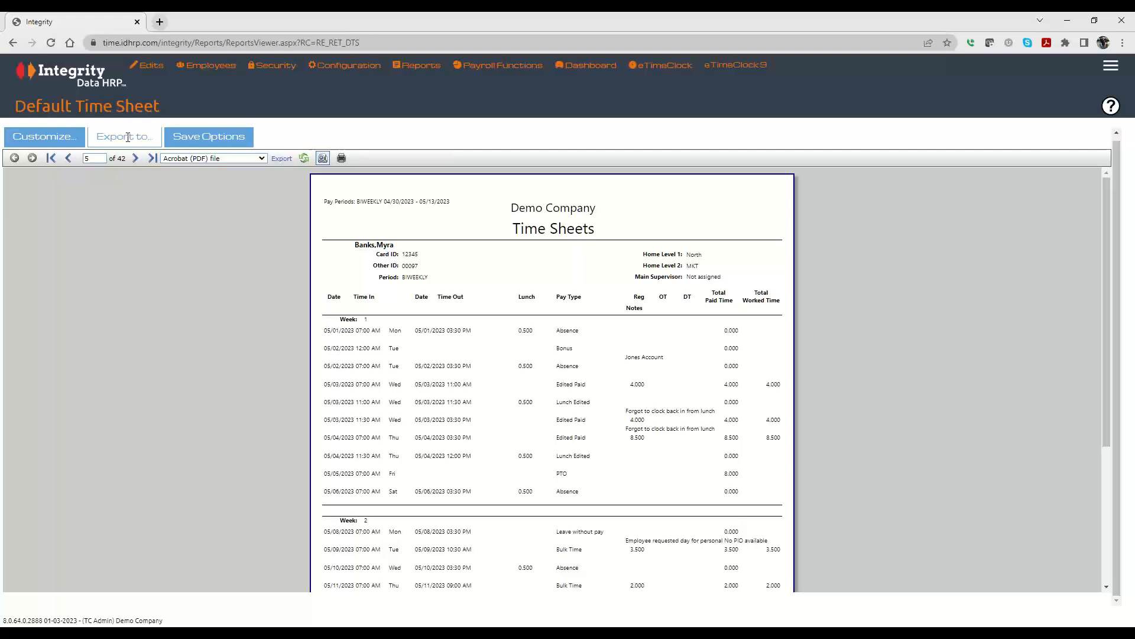
# Export the report data in Microsoft Excel format with Show Levels included.
pyautogui.click(128, 137)
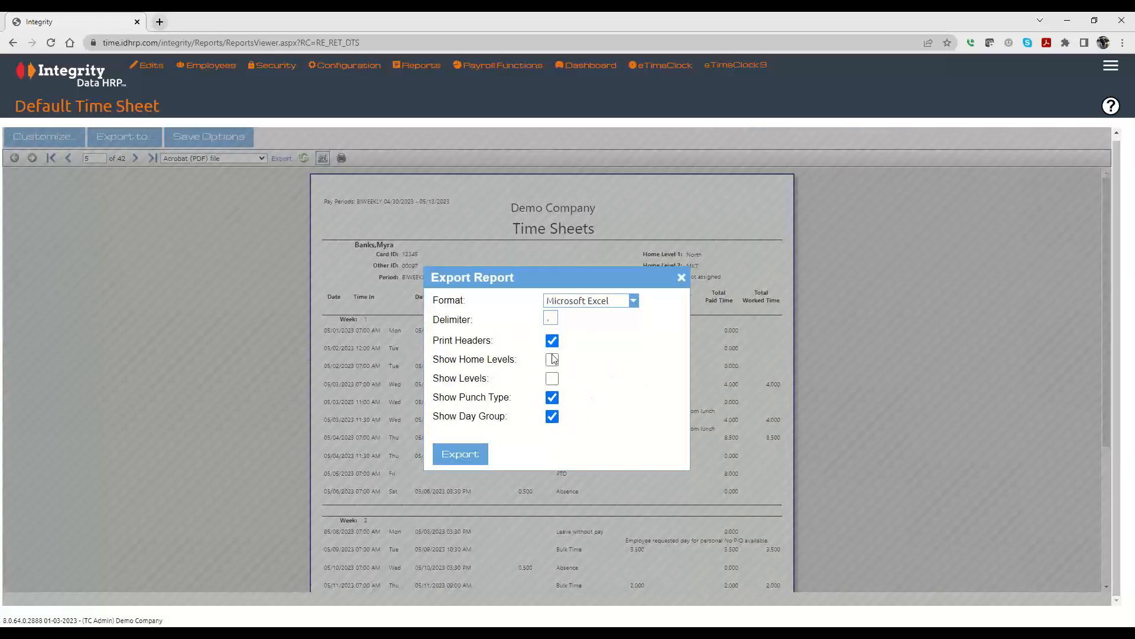
pyautogui.click(552, 379)
pyautogui.click(445, 457)
# Export the report data in comma-delimited CSV format and close the Export Report dialog.
pyautogui.click(588, 302)
pyautogui.click(590, 325)
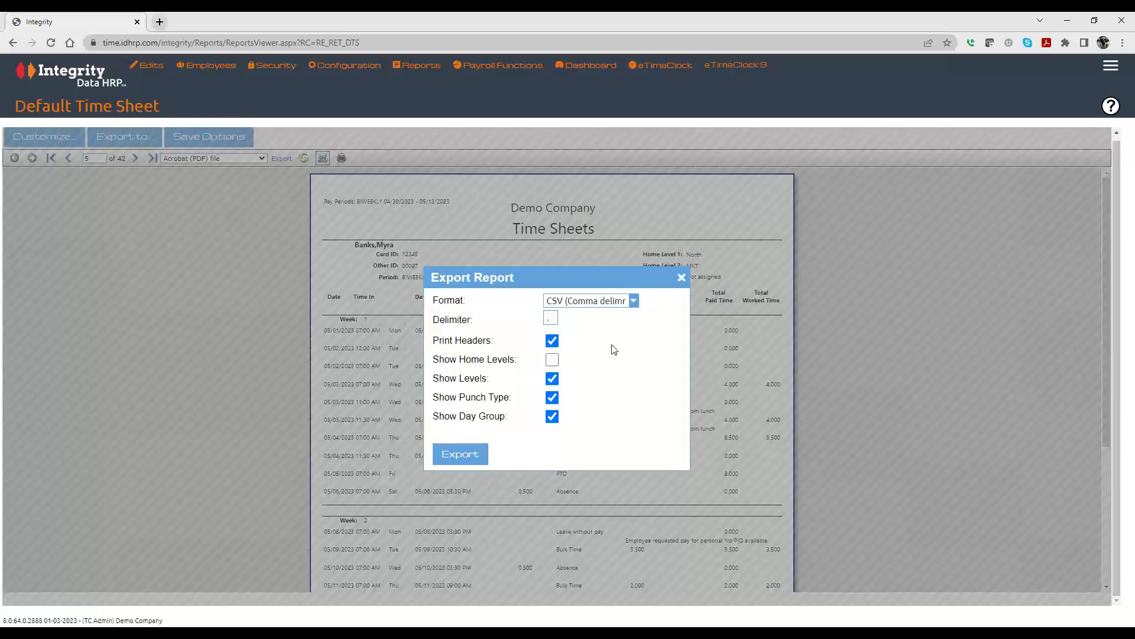
pyautogui.click(460, 453)
pyautogui.click(632, 301)
pyautogui.click(571, 320)
pyautogui.click(681, 276)
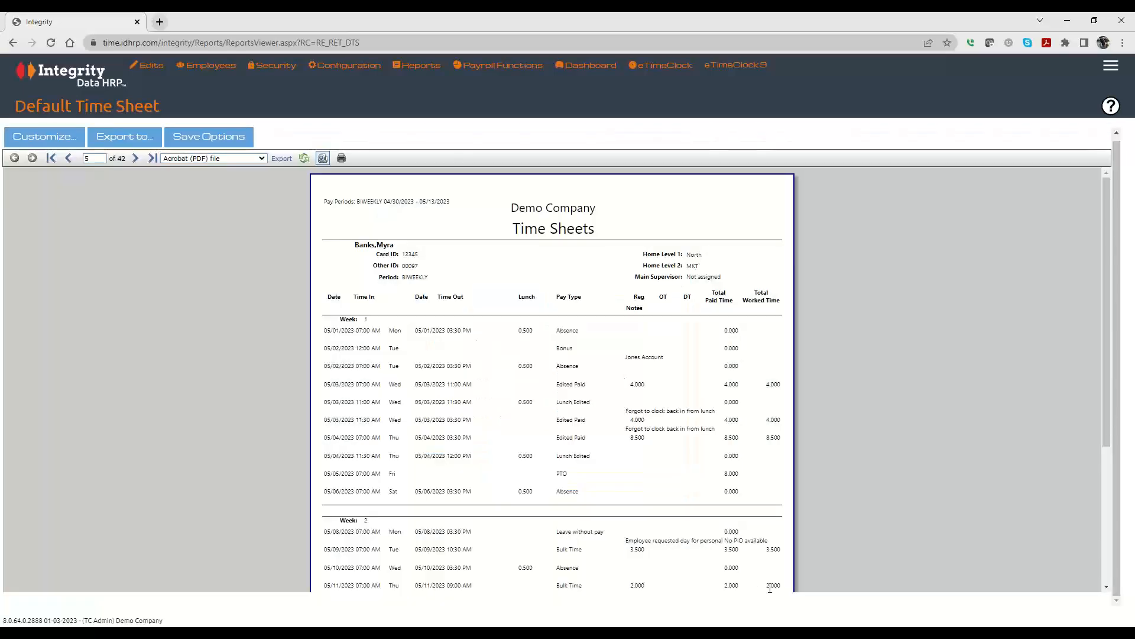
# Browse the available time reports and open the Simple Hours Summary report.
pyautogui.moveTo(418, 71)
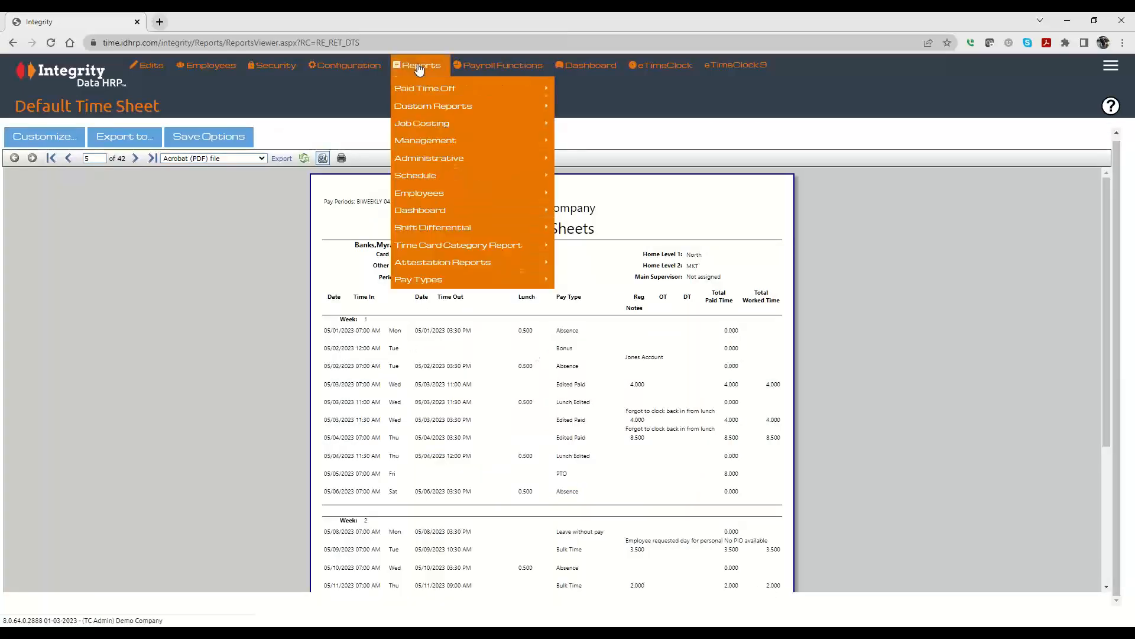
pyautogui.moveTo(616, 95)
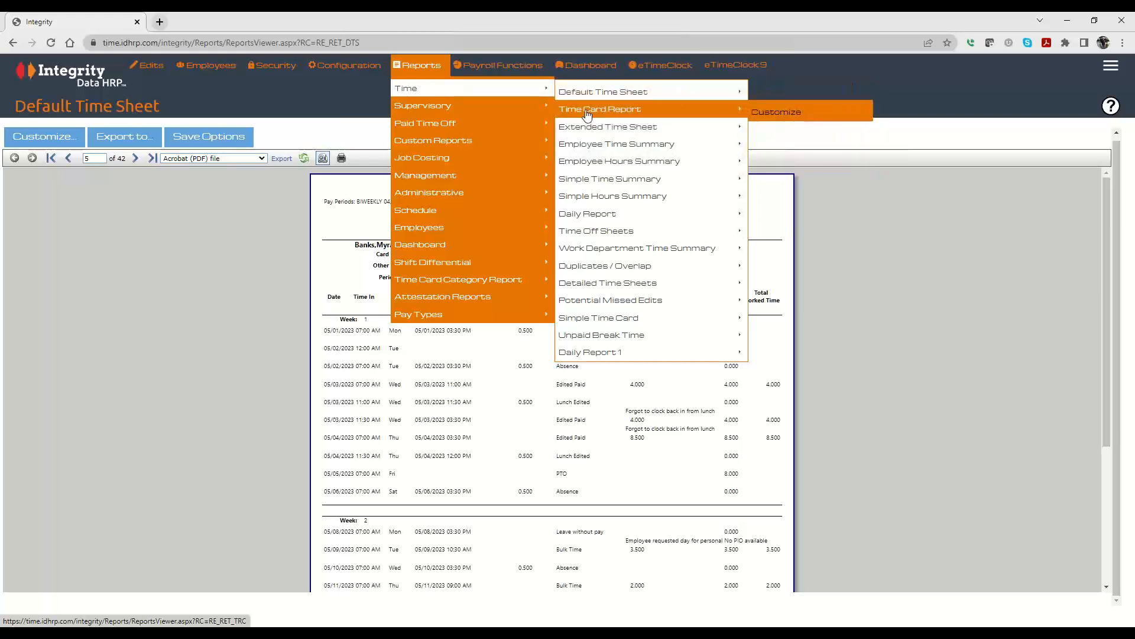
pyautogui.moveTo(585, 128)
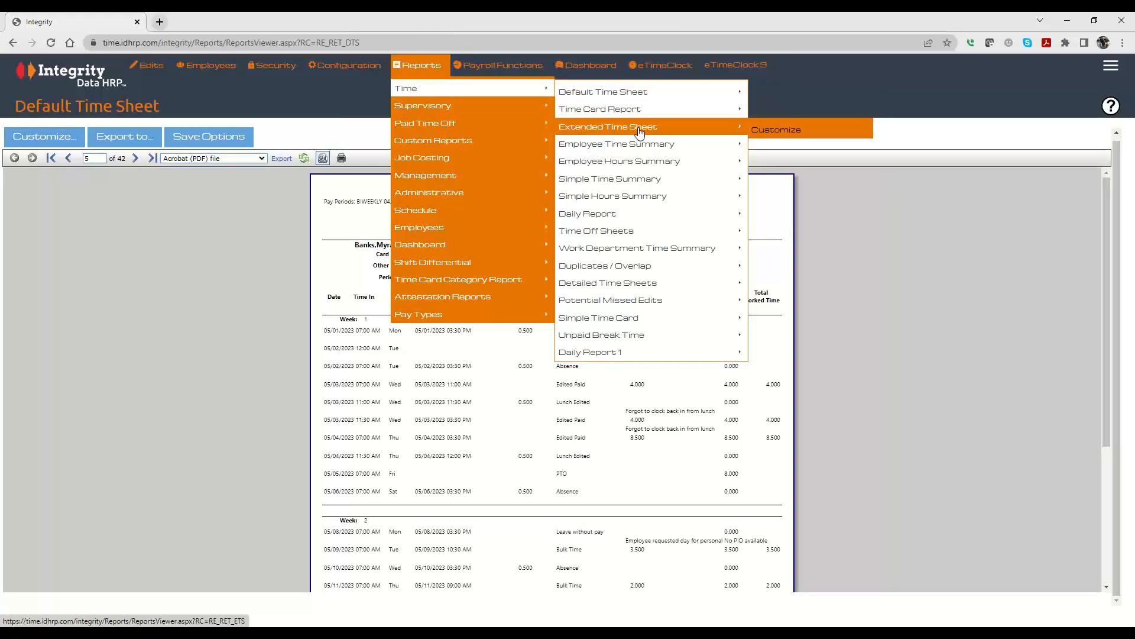
pyautogui.moveTo(661, 252)
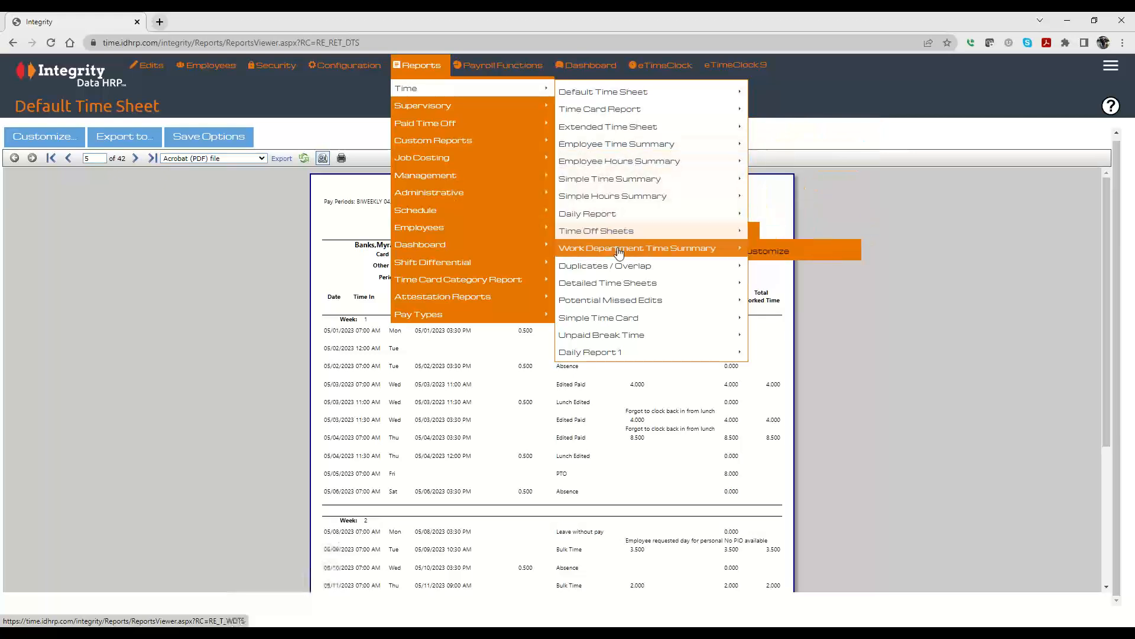
pyautogui.moveTo(612, 287)
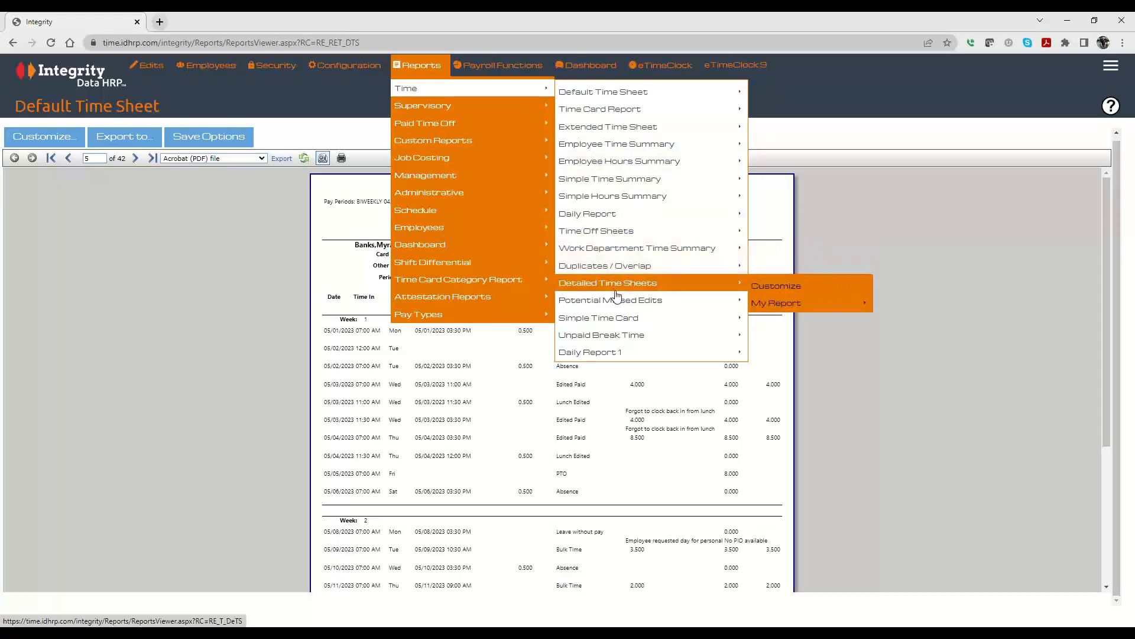
pyautogui.moveTo(609, 213)
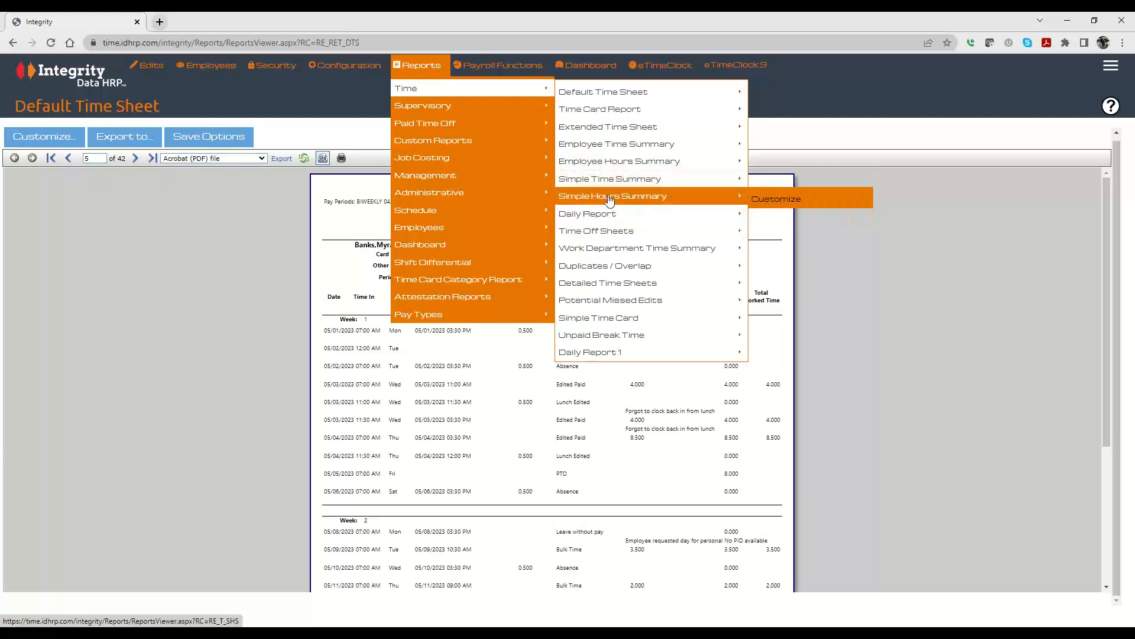
pyautogui.click(620, 200)
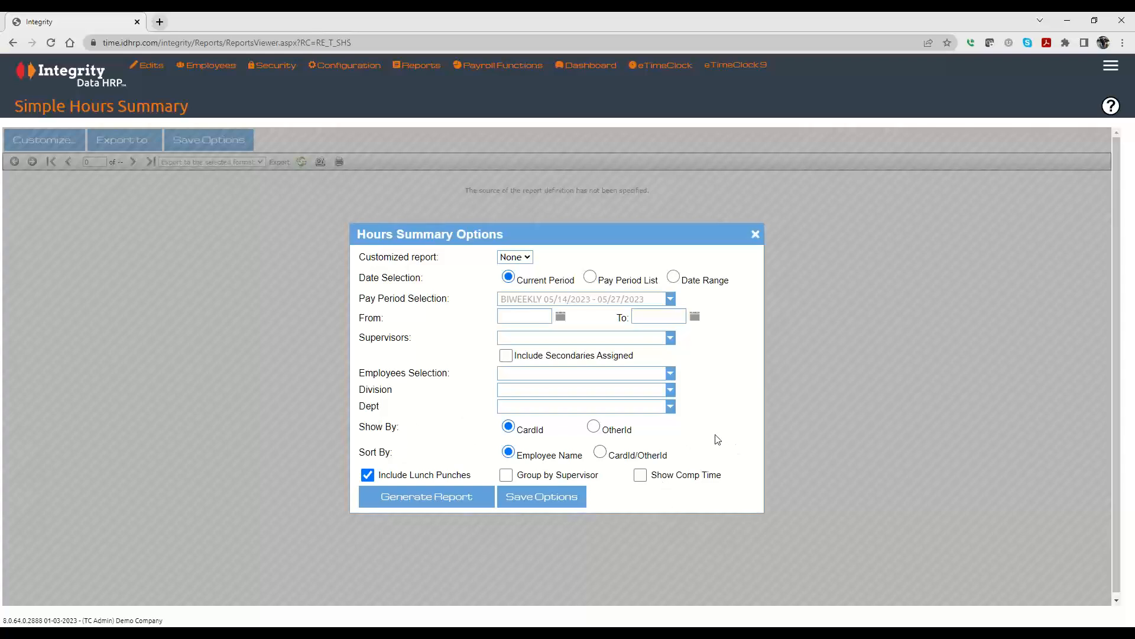
# Generate the Simple Hours Summary without a customized report for the listed pay period BIWEEKLY 04/30/2023 - 05/13/2023.
pyautogui.click(515, 257)
pyautogui.click(472, 290)
pyautogui.click(591, 276)
pyautogui.click(590, 300)
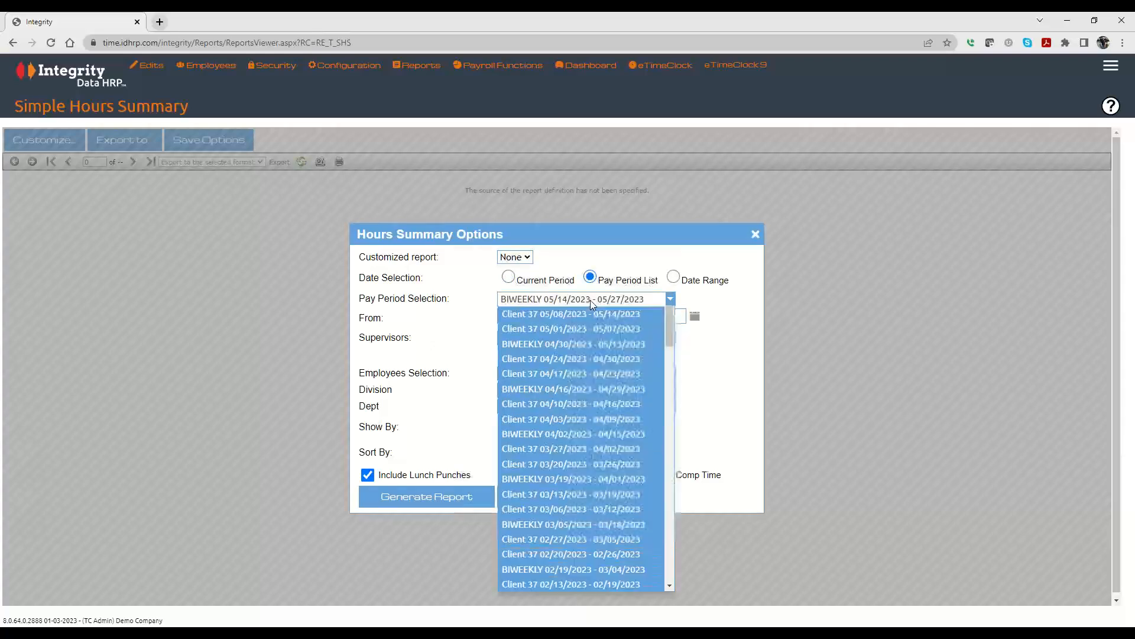
pyautogui.click(505, 362)
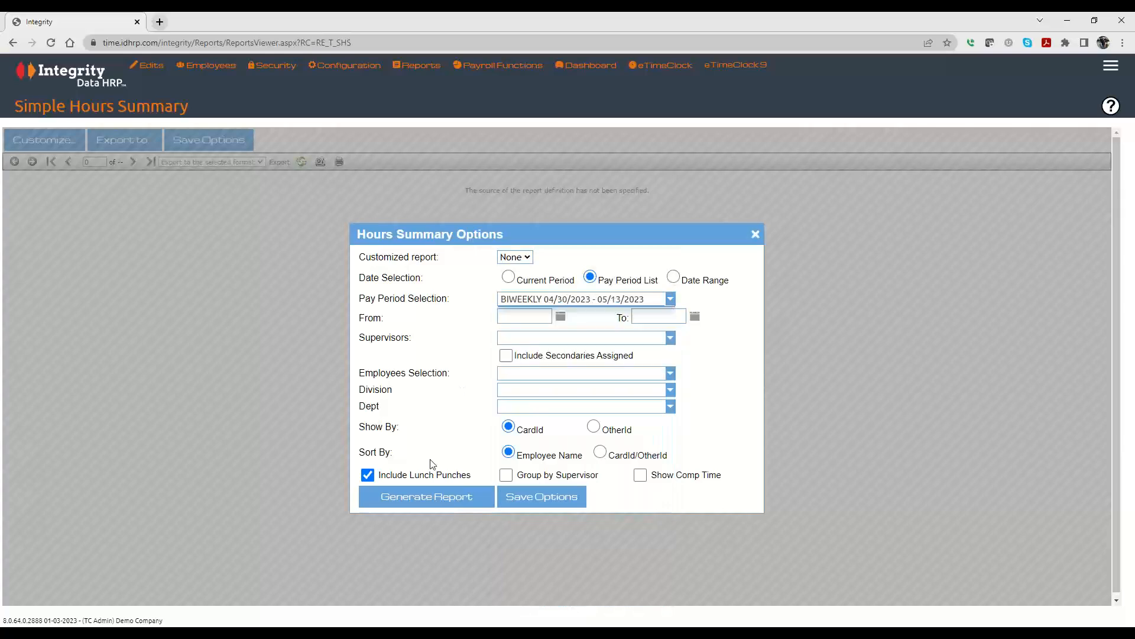
pyautogui.click(429, 497)
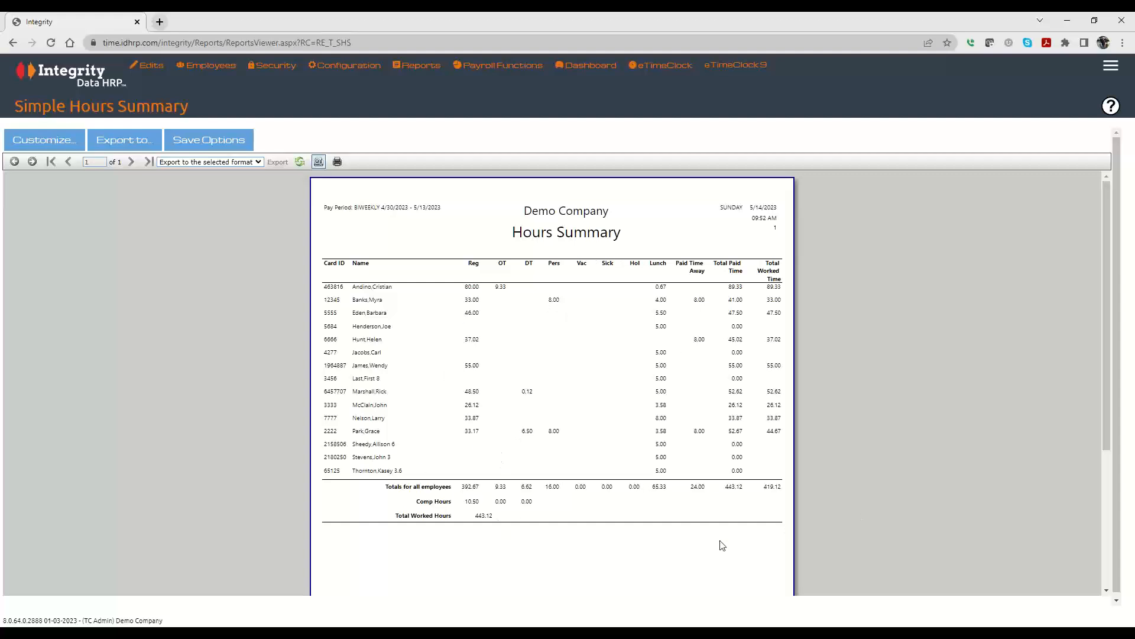
# Check the data export formats without exporting, and set the report viewer's export format to Acrobat (PDF) file.
pyautogui.click(131, 145)
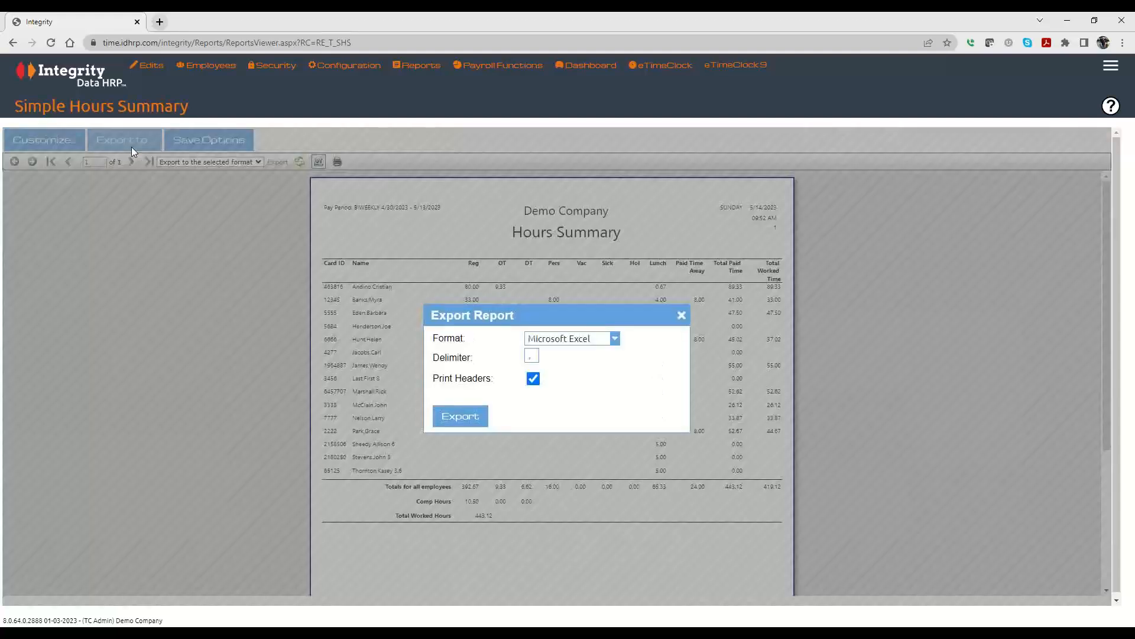
pyautogui.click(567, 341)
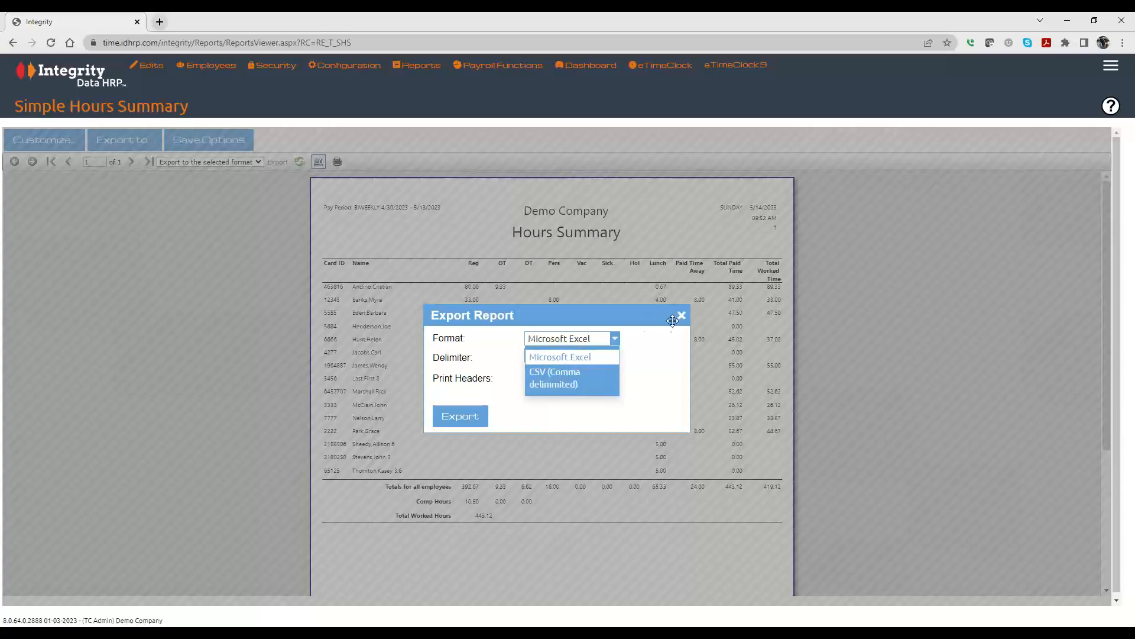
pyautogui.click(681, 315)
pyautogui.click(210, 162)
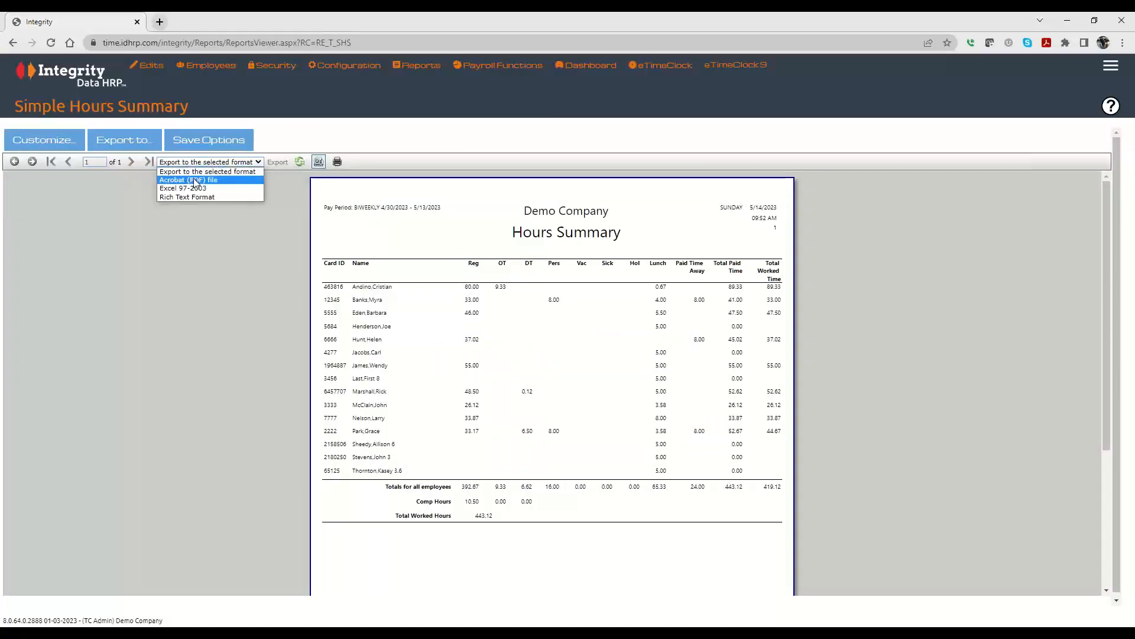
pyautogui.click(196, 180)
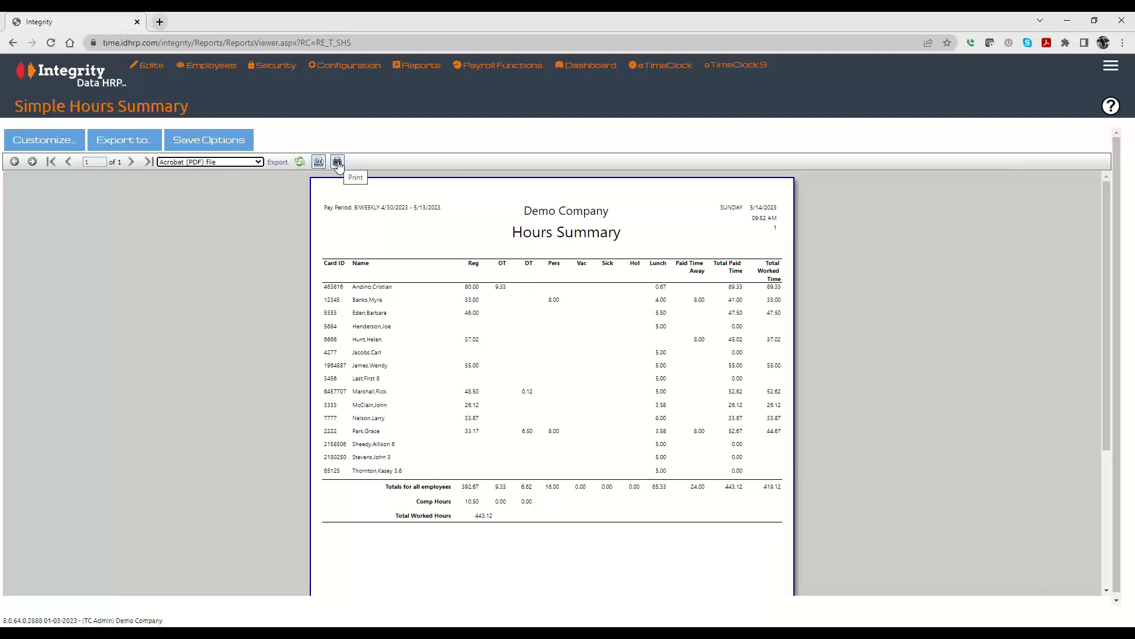
# Look through the other report categories and open the Level Employee Summary report under Job Costing.
pyautogui.moveTo(417, 69)
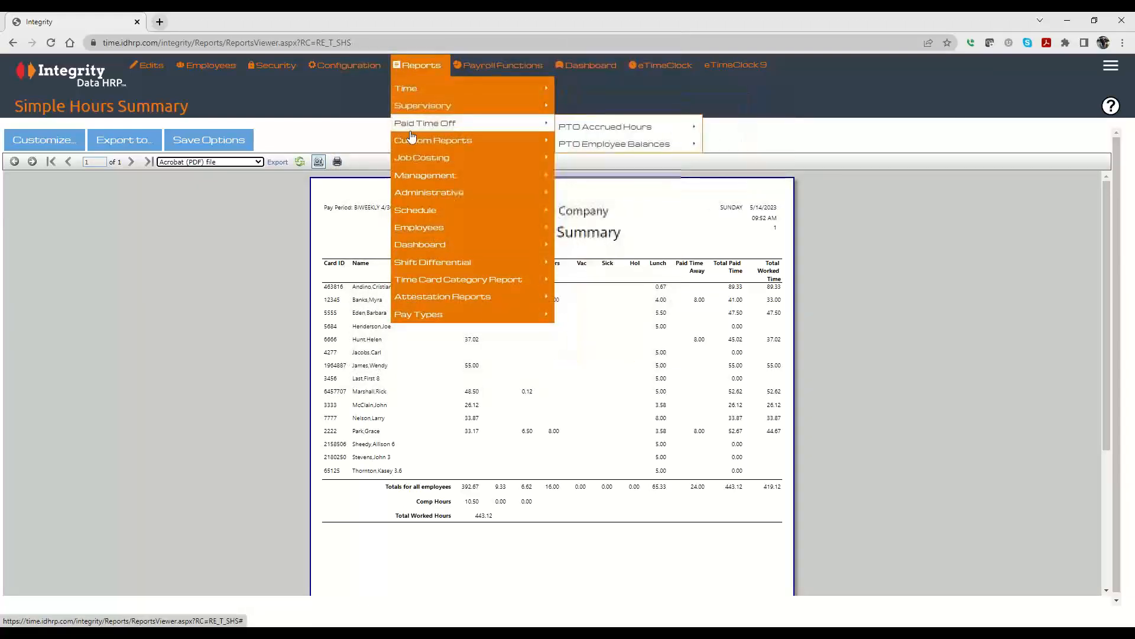
pyautogui.moveTo(408, 146)
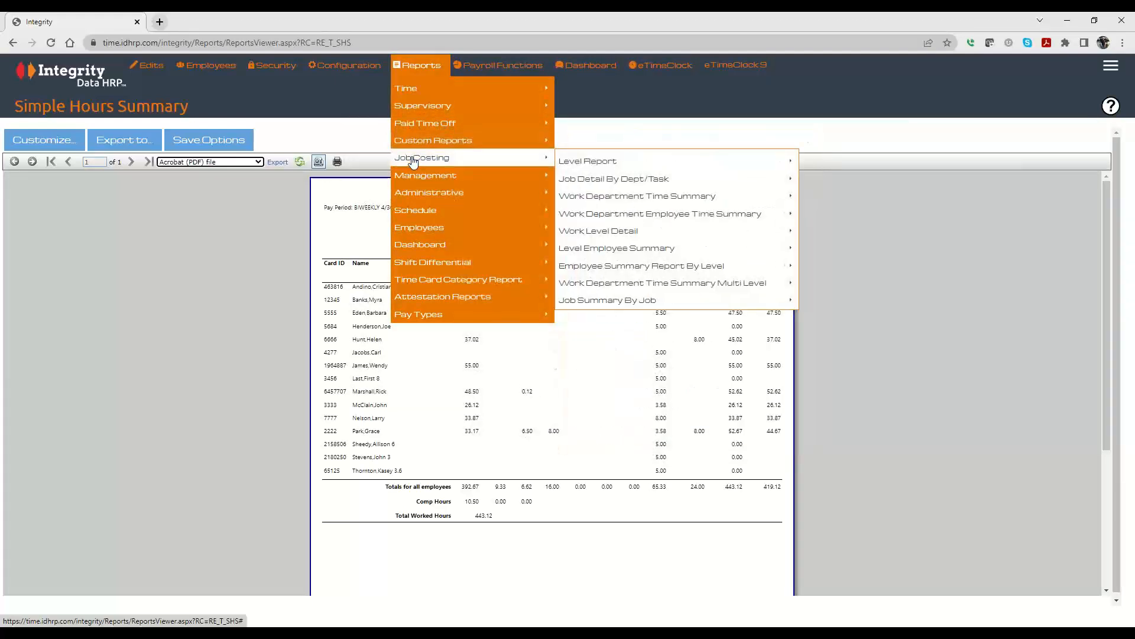
pyautogui.click(615, 249)
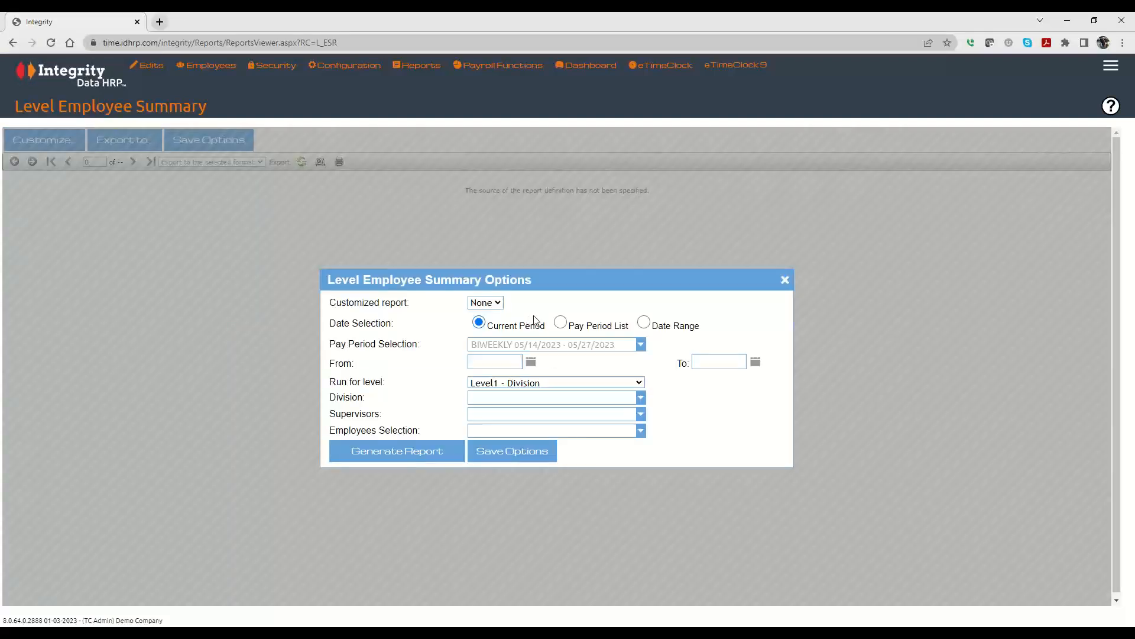
# Generate the Level Employee Summary for pay period BIWEEKLY 04/30/2023 - 05/13/2023, run for Level2 - Dept.
pyautogui.click(561, 323)
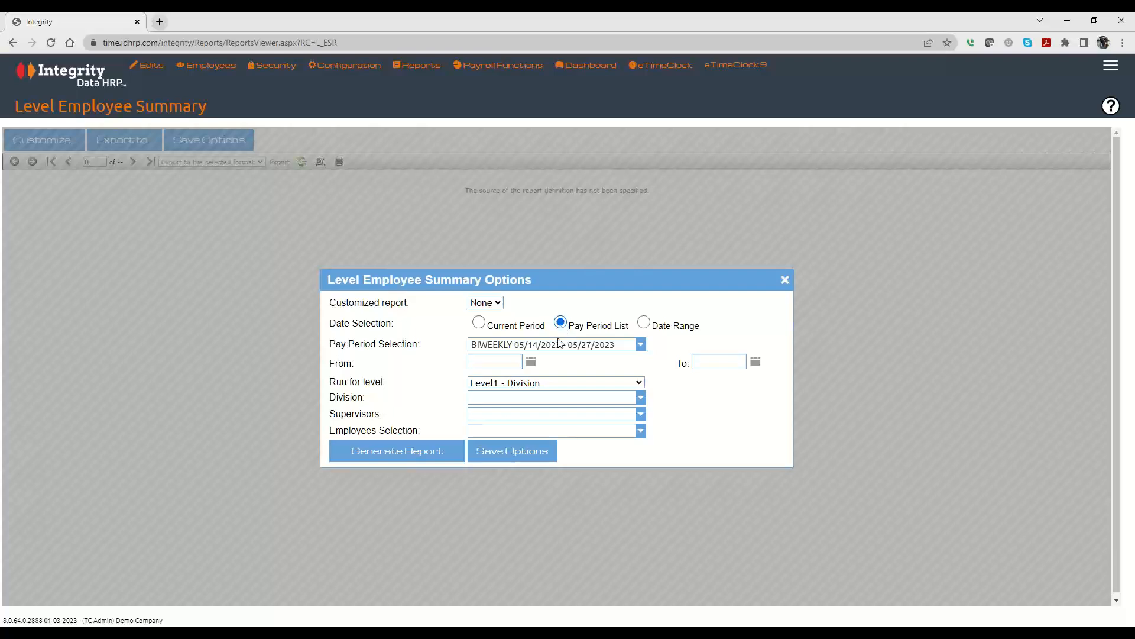
pyautogui.click(555, 345)
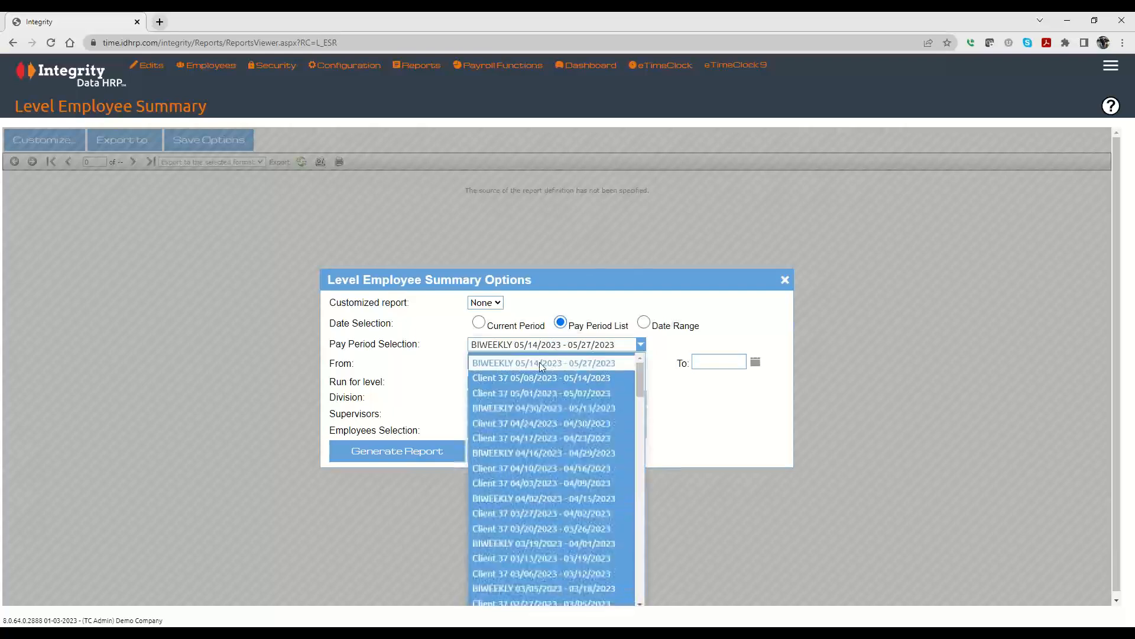
pyautogui.click(520, 407)
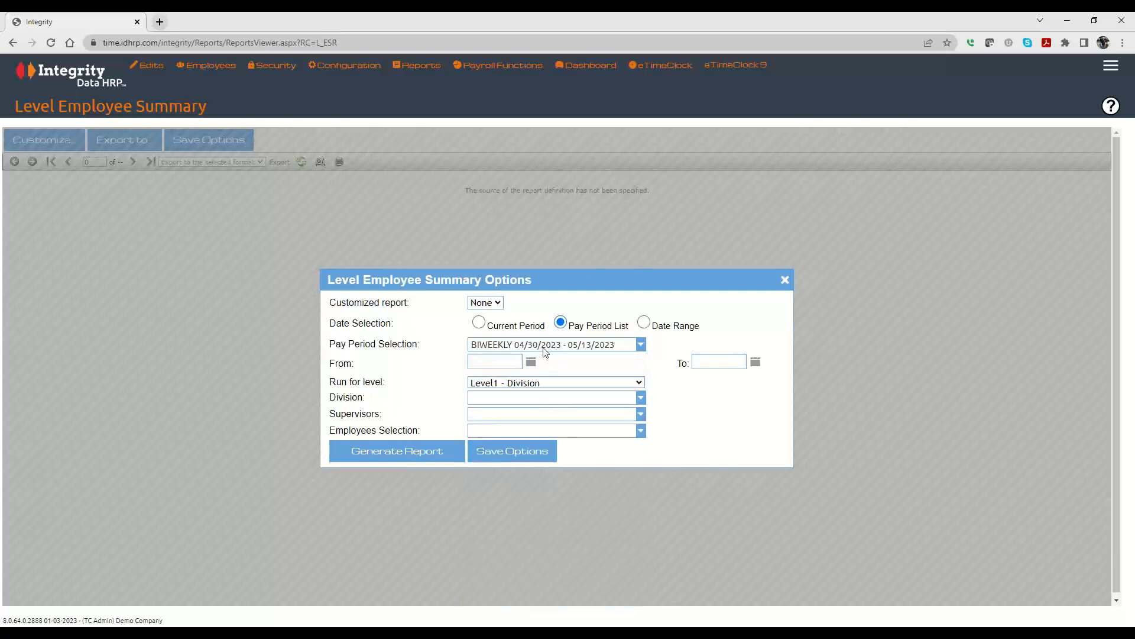
pyautogui.click(533, 384)
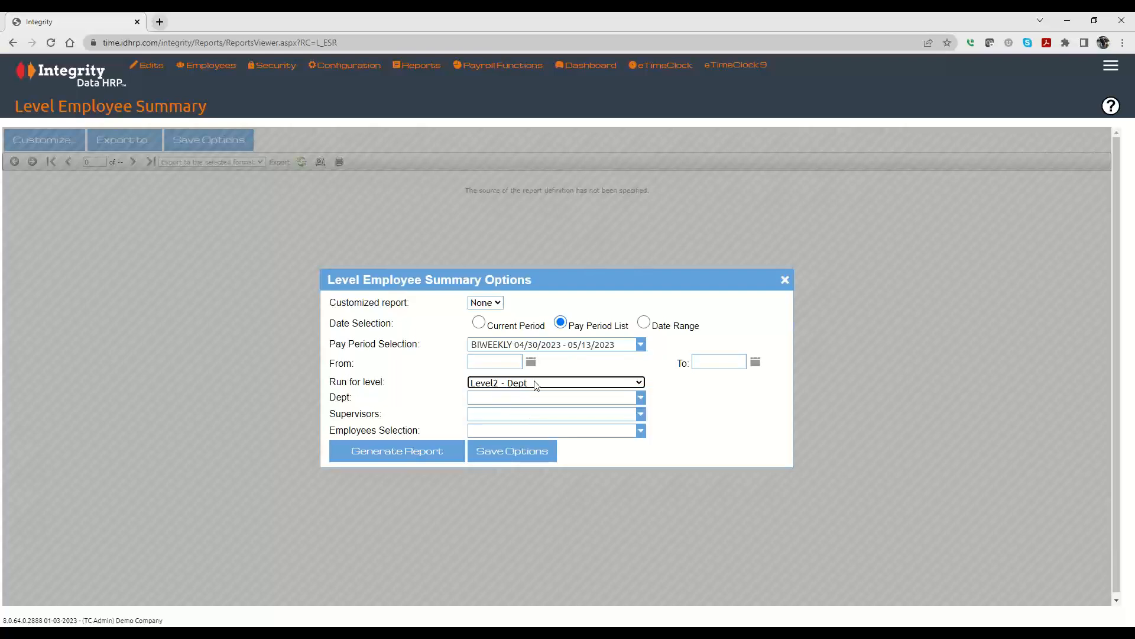
pyautogui.click(407, 458)
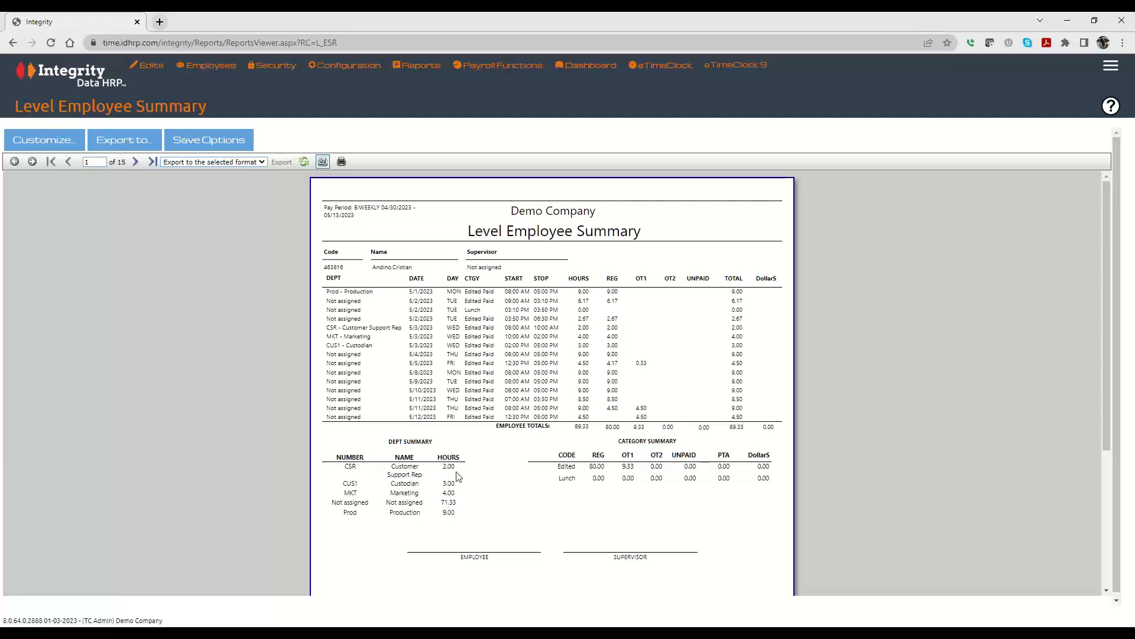
# Set the Level Employee Summary viewer's export format to Acrobat (PDF) file.
pyautogui.click(262, 162)
pyautogui.click(241, 178)
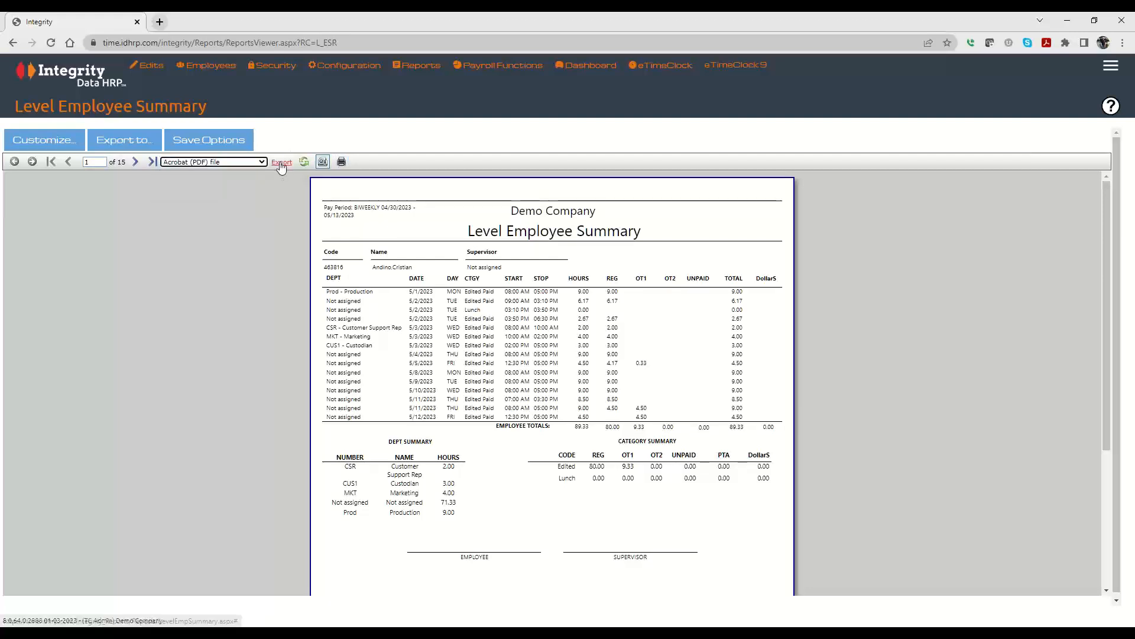